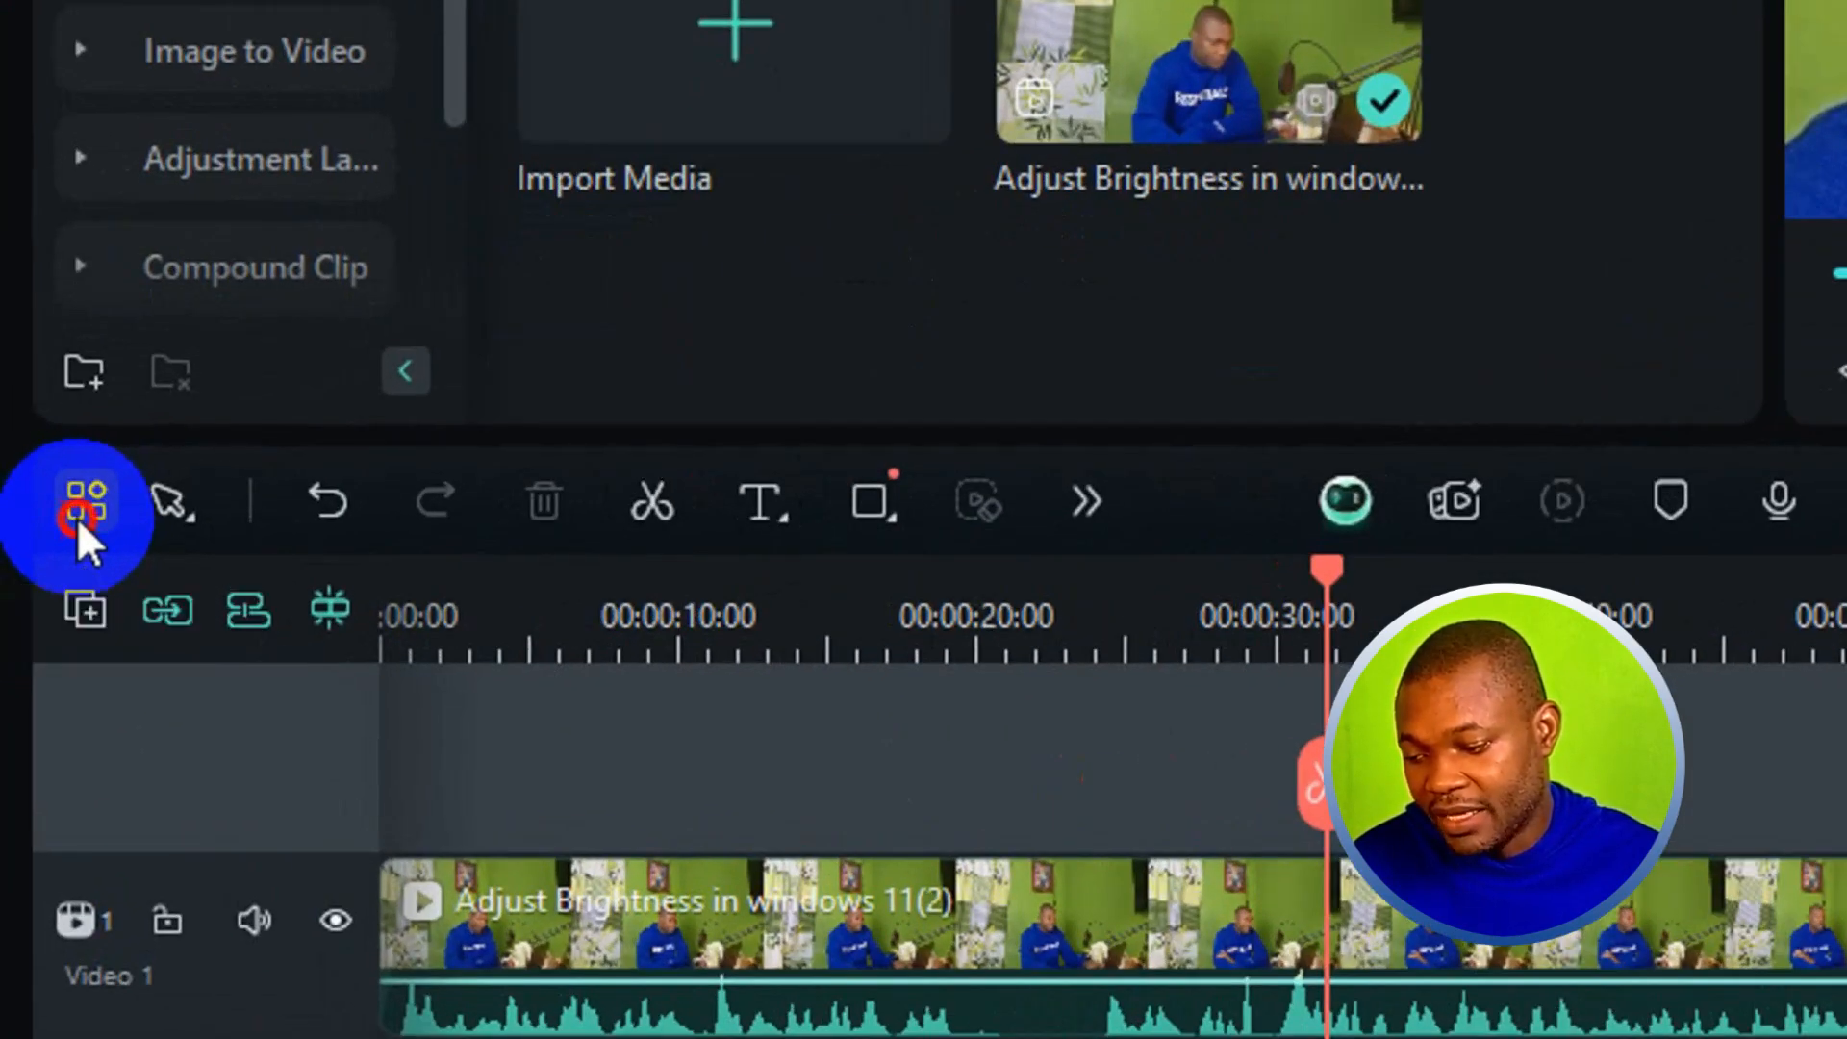
# - Start customizing the timeline toolbar, adding Text-to-Speech to it and removing Delete
pyautogui.click(77, 518)
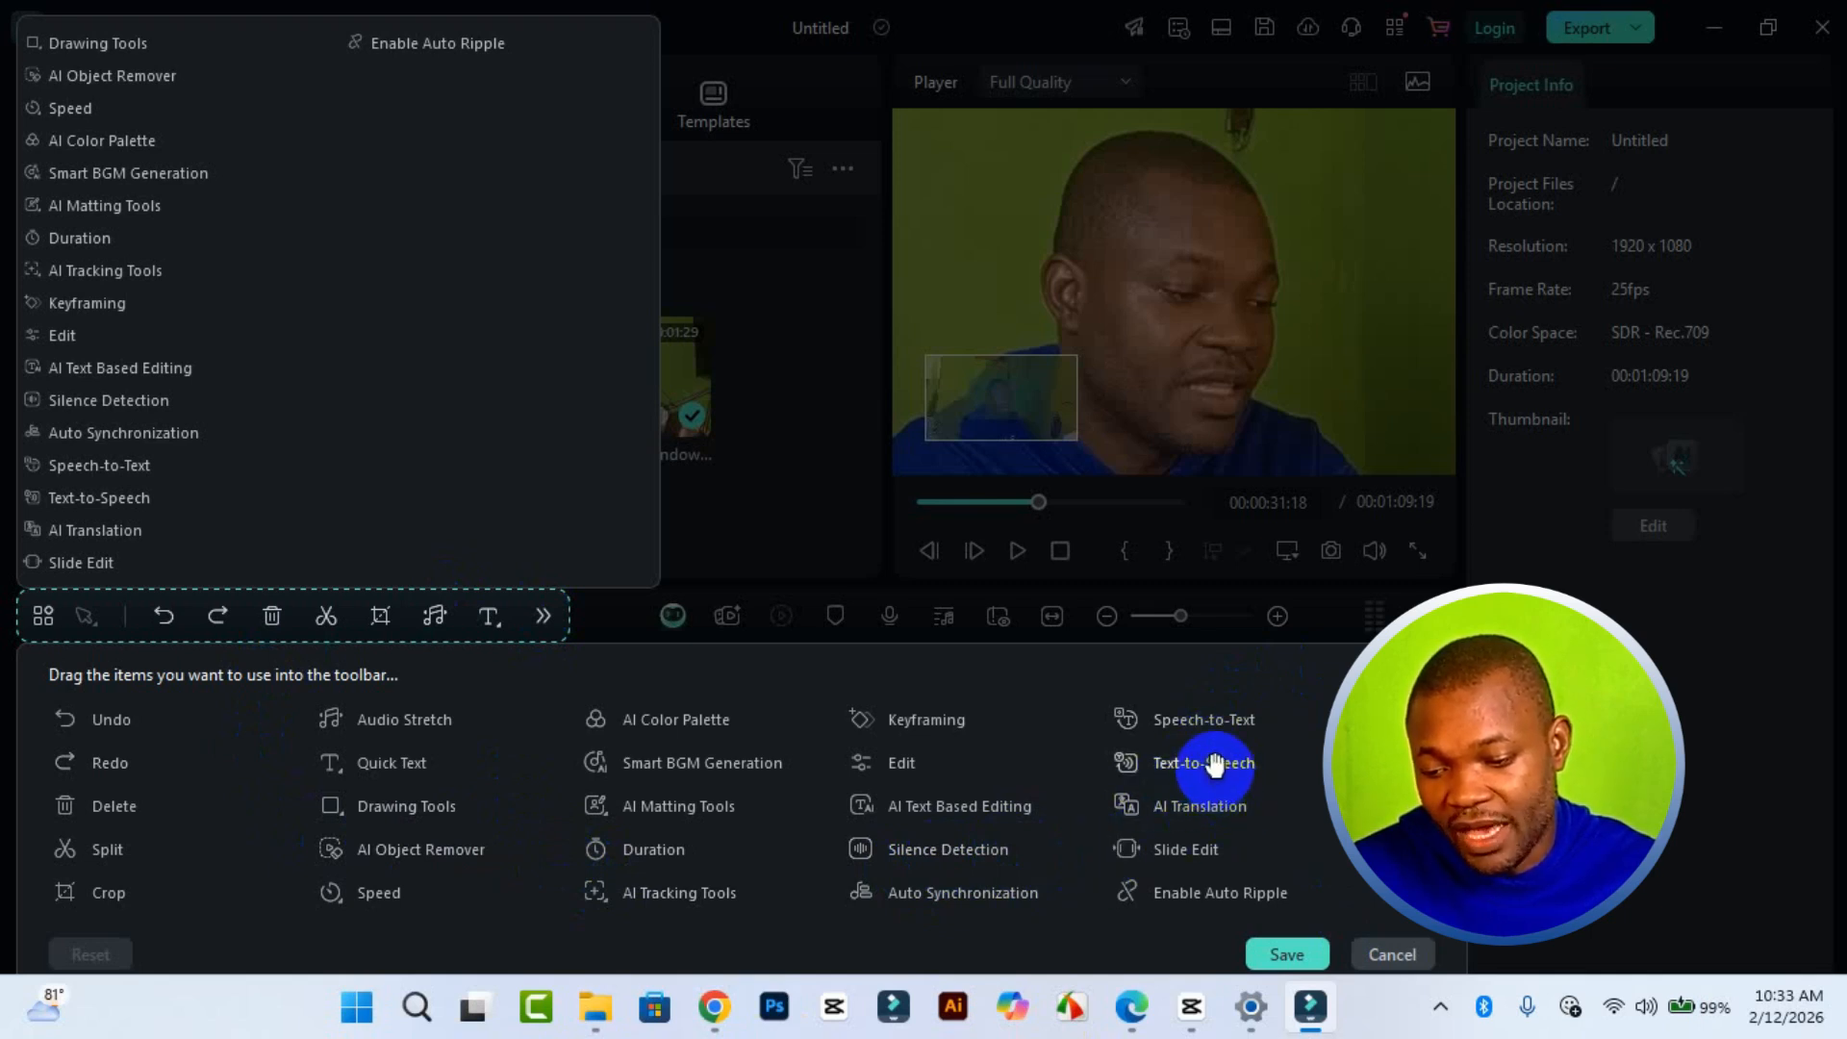
pyautogui.moveTo(1214, 767); pyautogui.dragTo(308, 616)
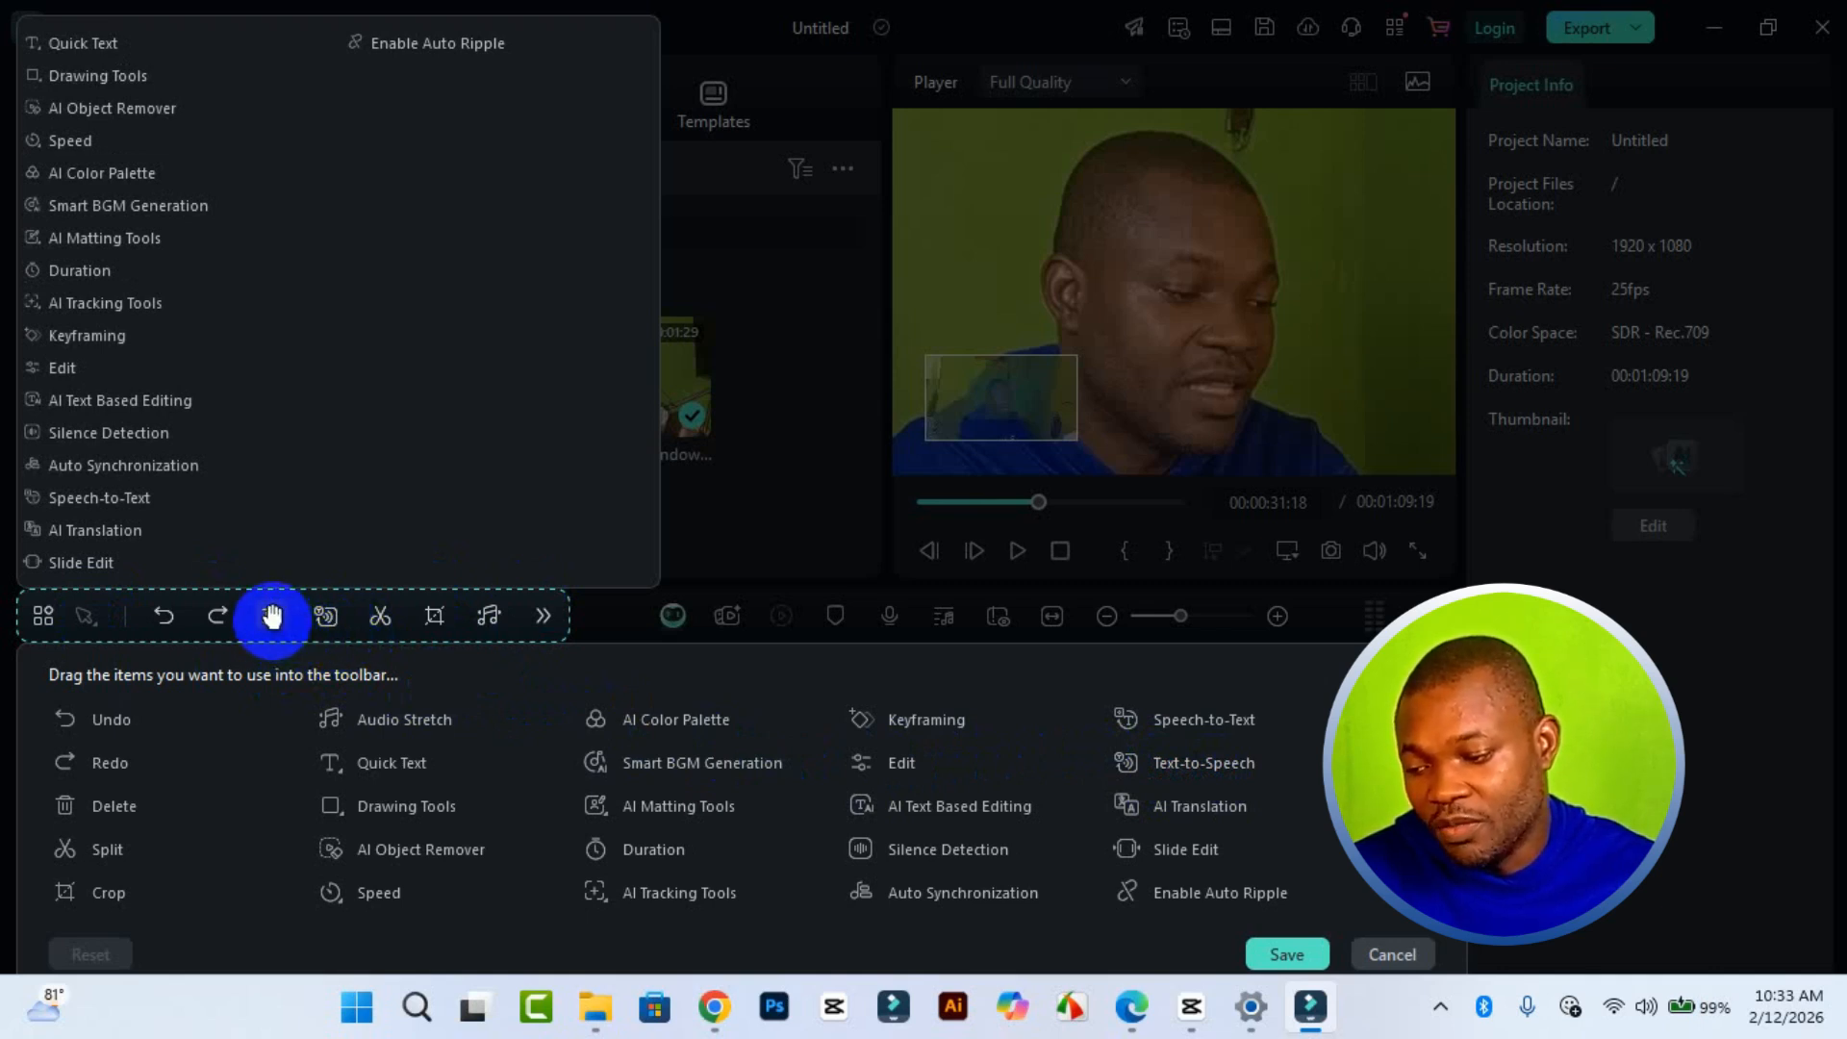
pyautogui.moveTo(272, 616); pyautogui.dragTo(898, 891)
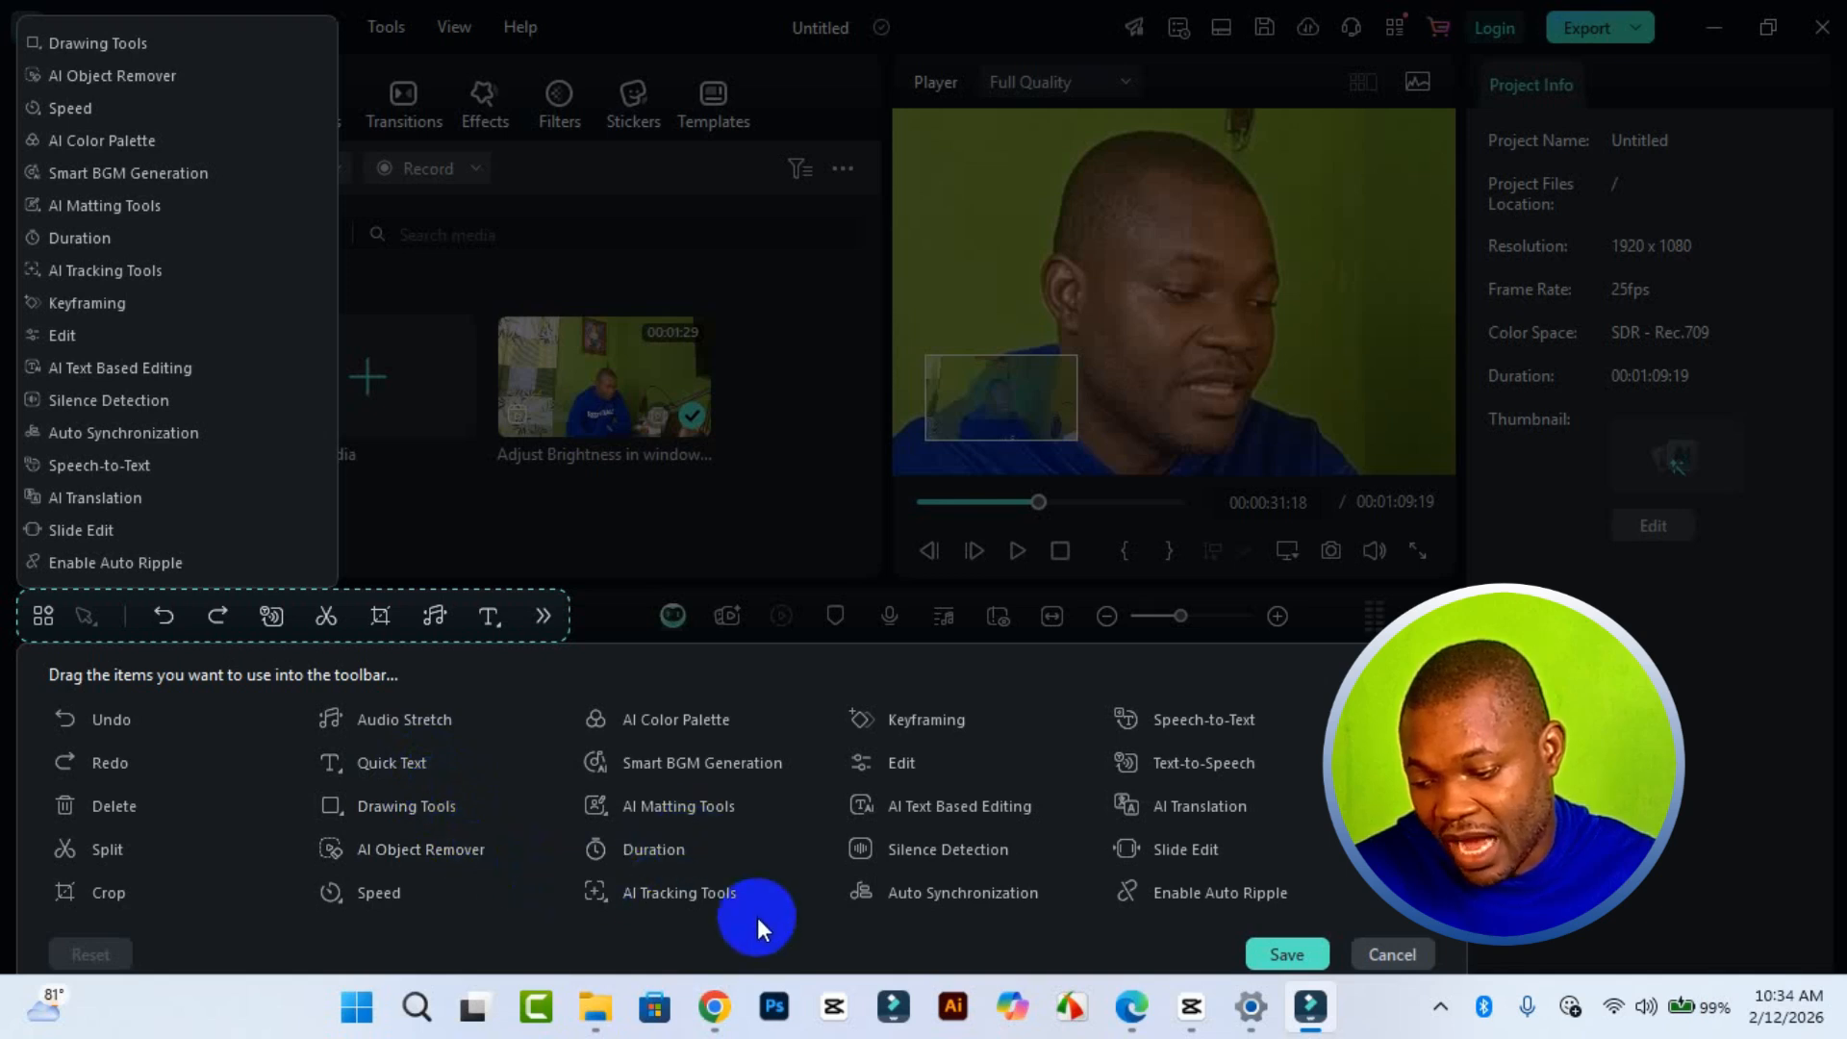
# - Add Speed to the toolbar and move Undo and Redo to the end, making Speed the first customizable tool
pyautogui.moveTo(402, 896); pyautogui.dragTo(229, 619)
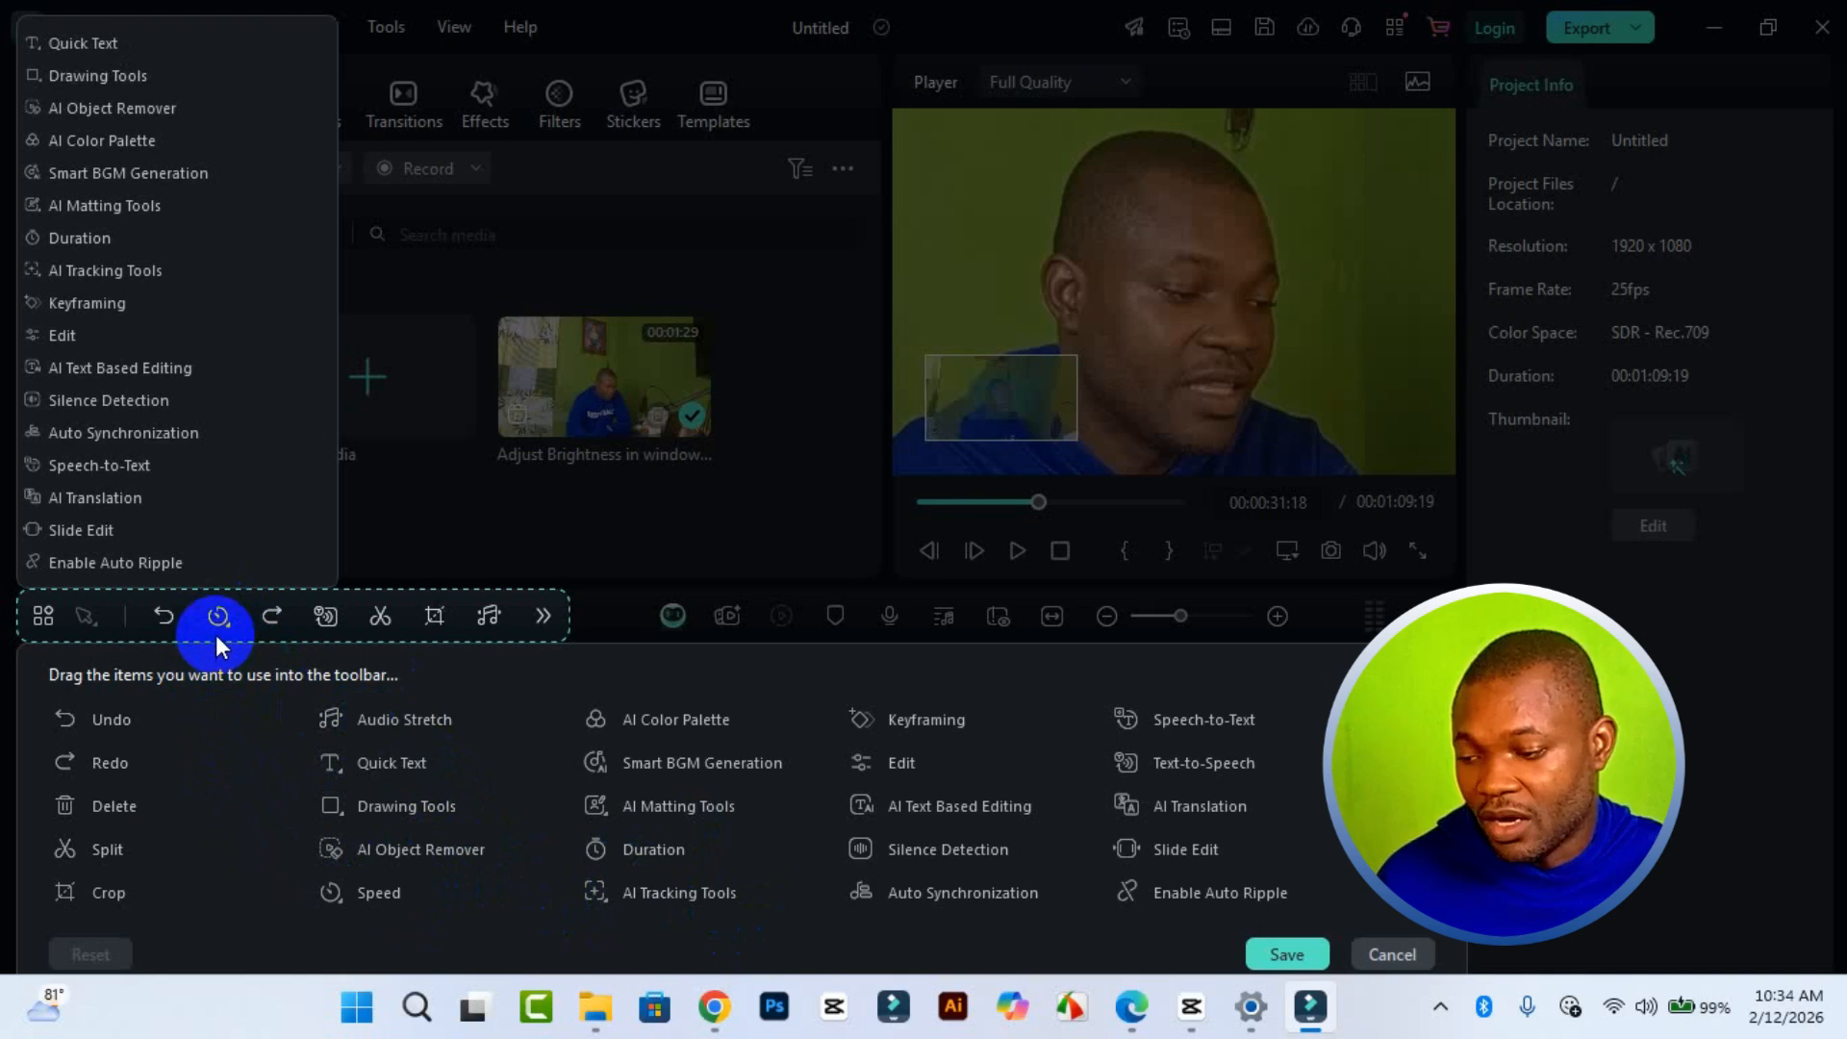
pyautogui.moveTo(218, 620); pyautogui.dragTo(273, 623)
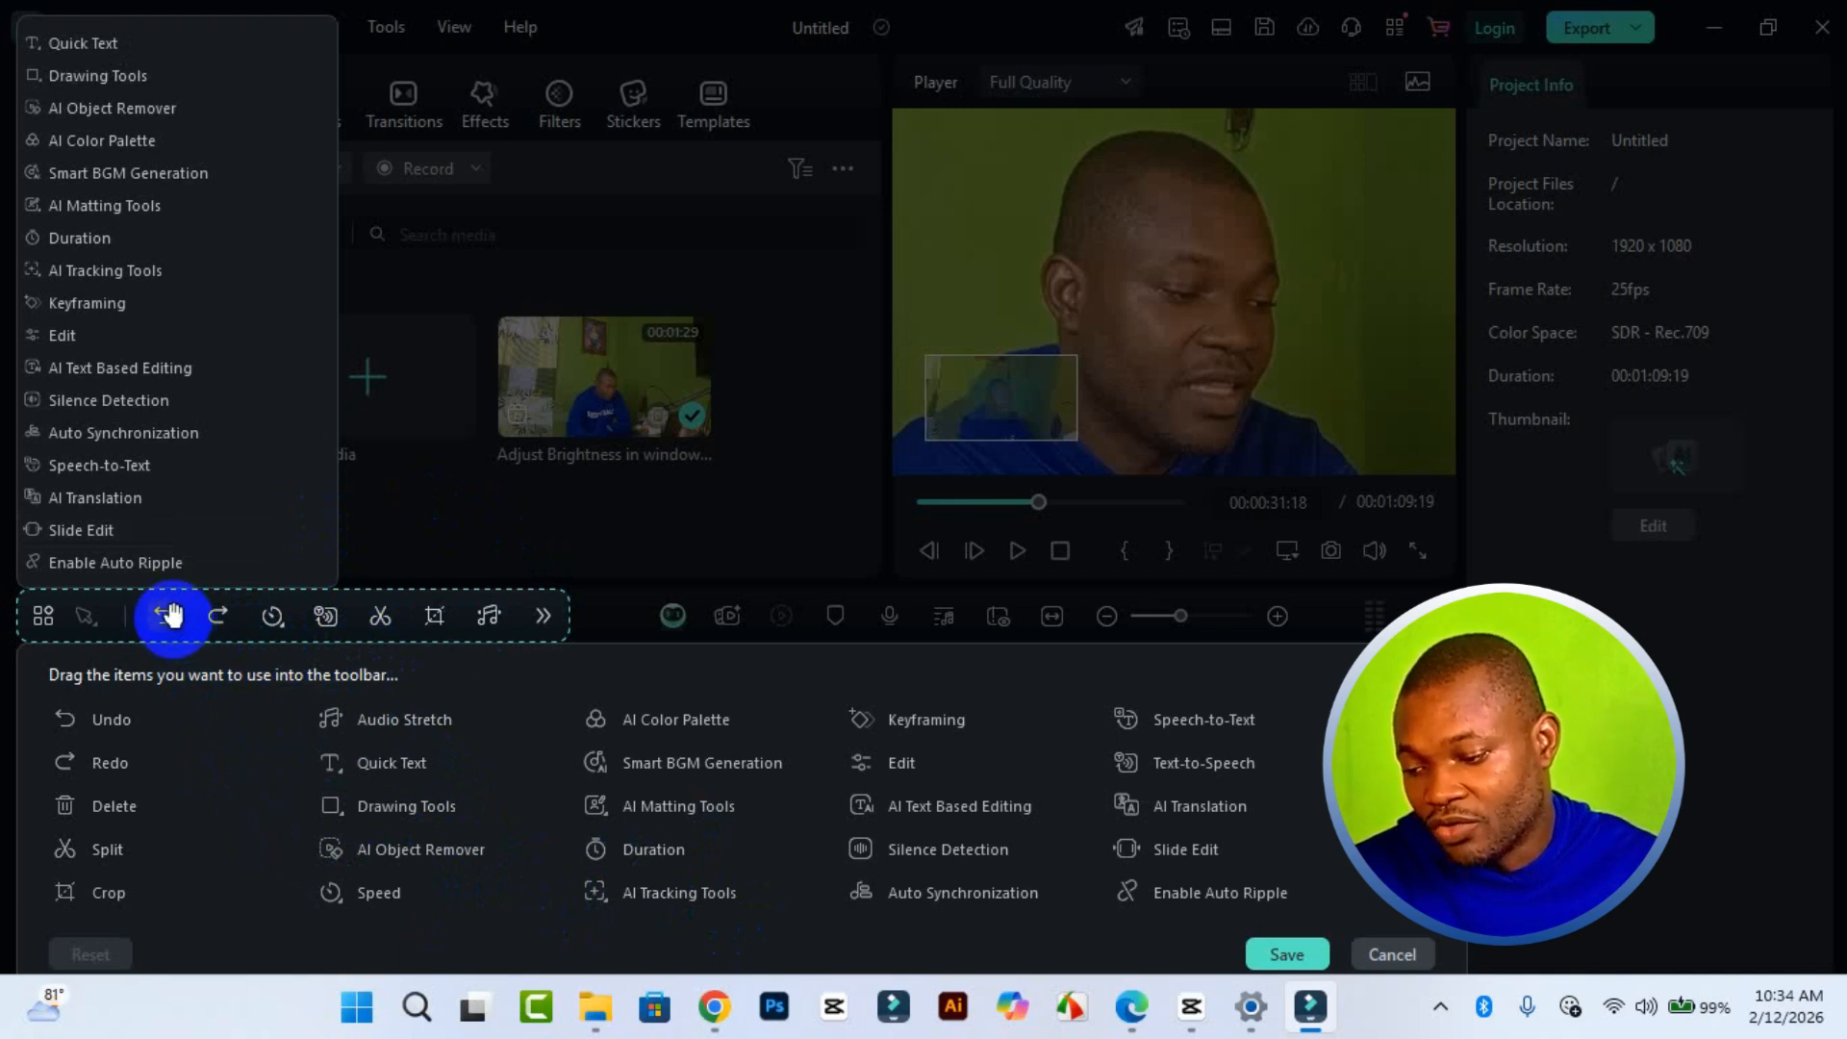
pyautogui.moveTo(165, 619); pyautogui.dragTo(495, 615)
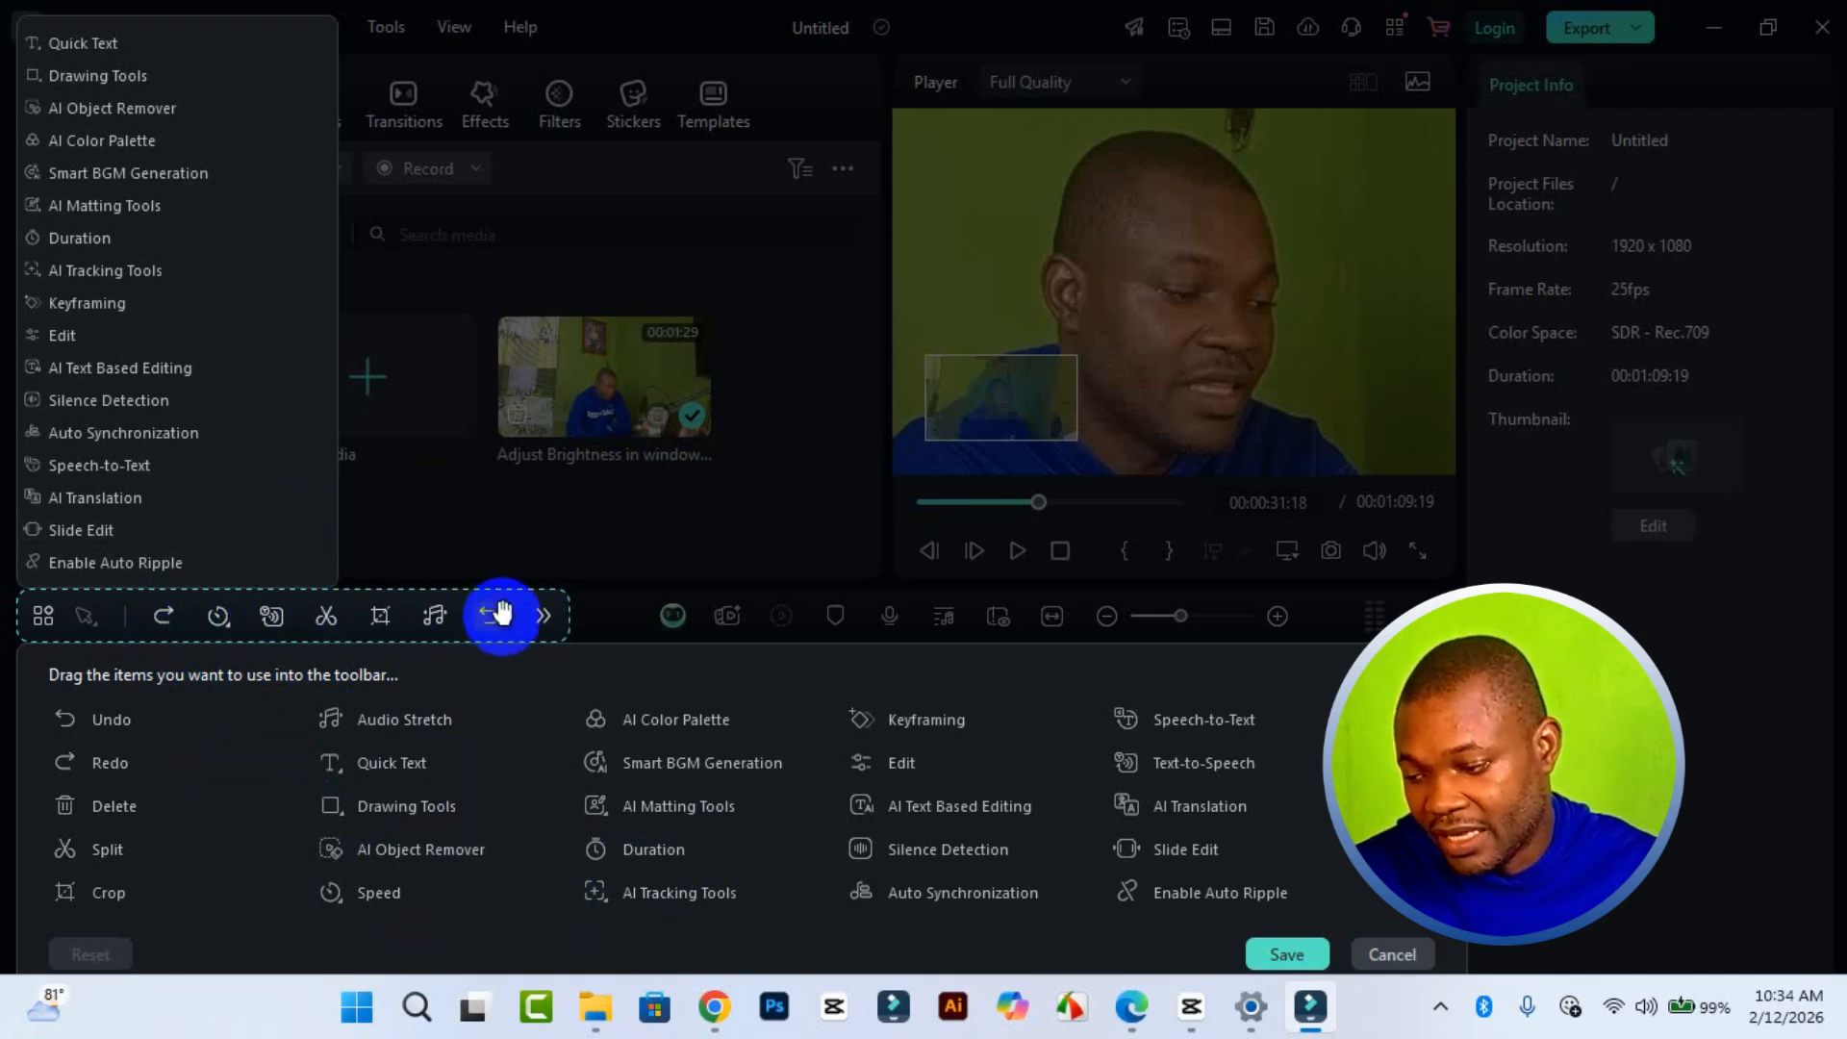
pyautogui.moveTo(171, 619); pyautogui.dragTo(499, 616)
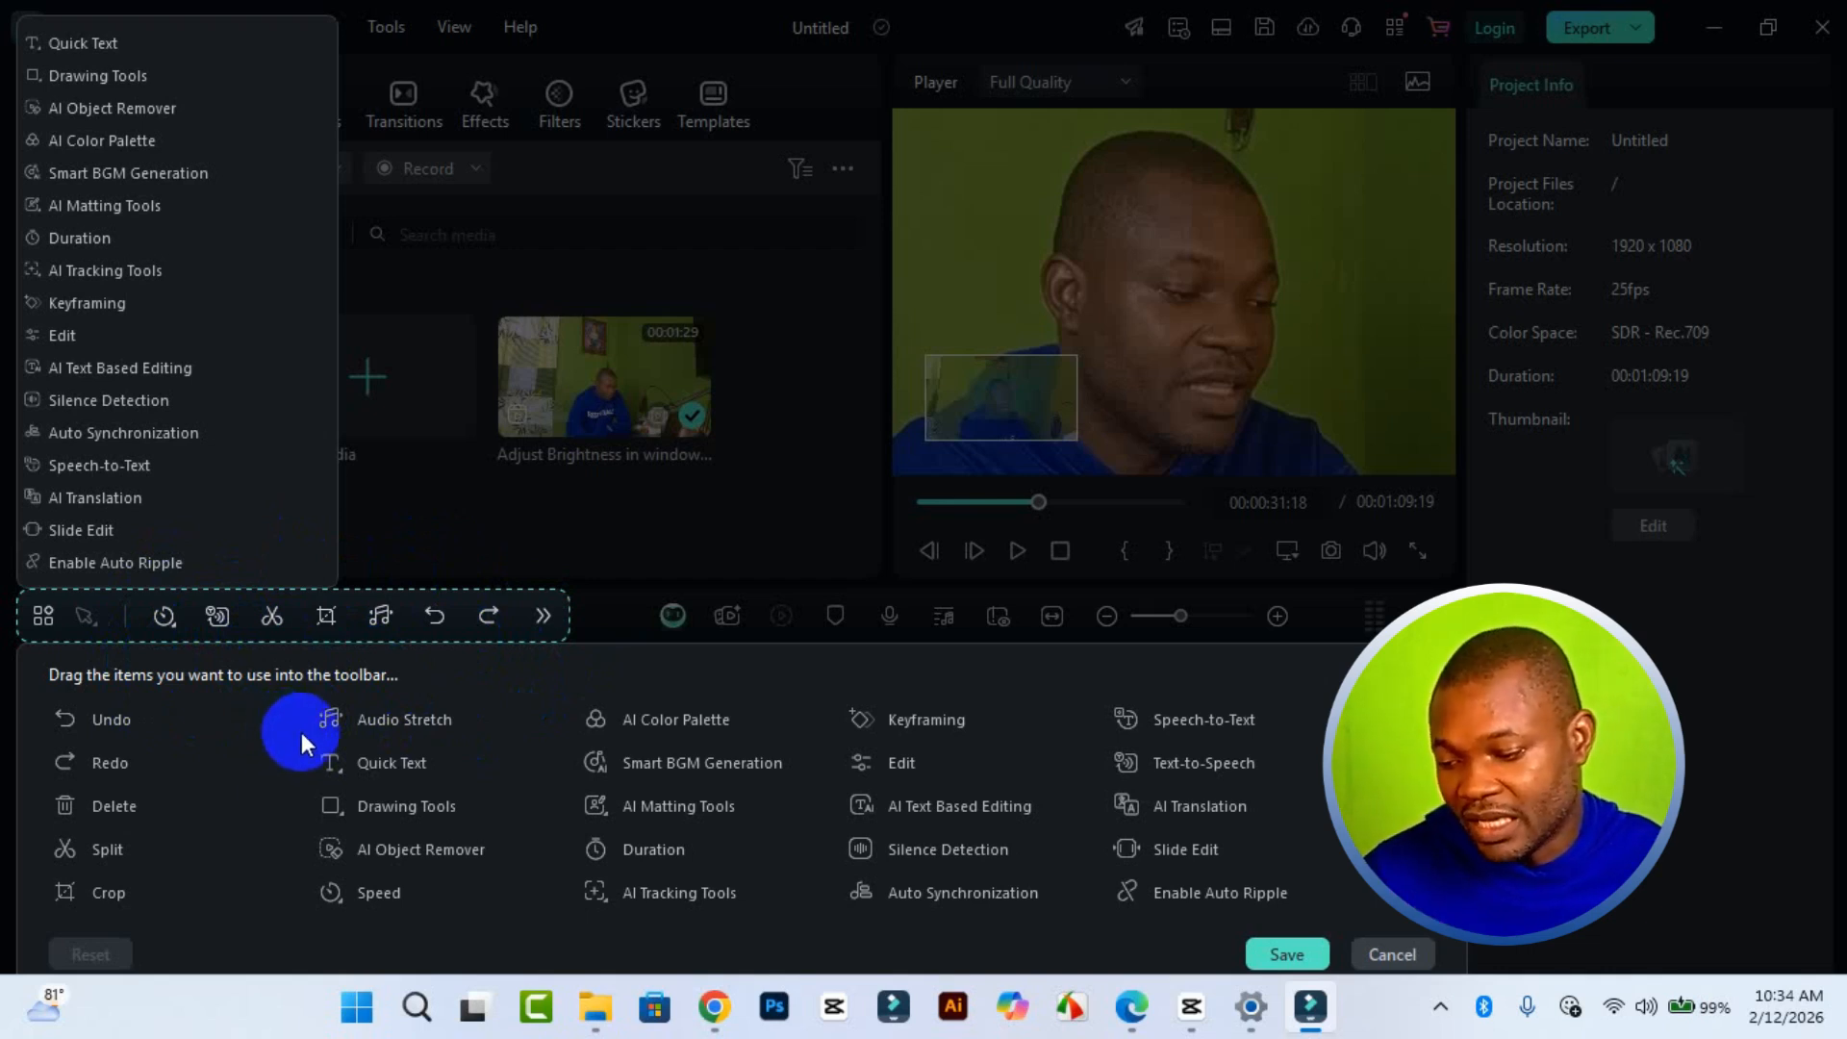
# - Place Text-to-Speech after Audio Stretch, add Drawing Tools right after Crop, and save the customized toolbar
pyautogui.moveTo(201, 624)
pyautogui.mouseDown()
pyautogui.moveTo(337, 654)
pyautogui.moveTo(394, 640)
pyautogui.moveTo(381, 623)
pyautogui.mouseUp()
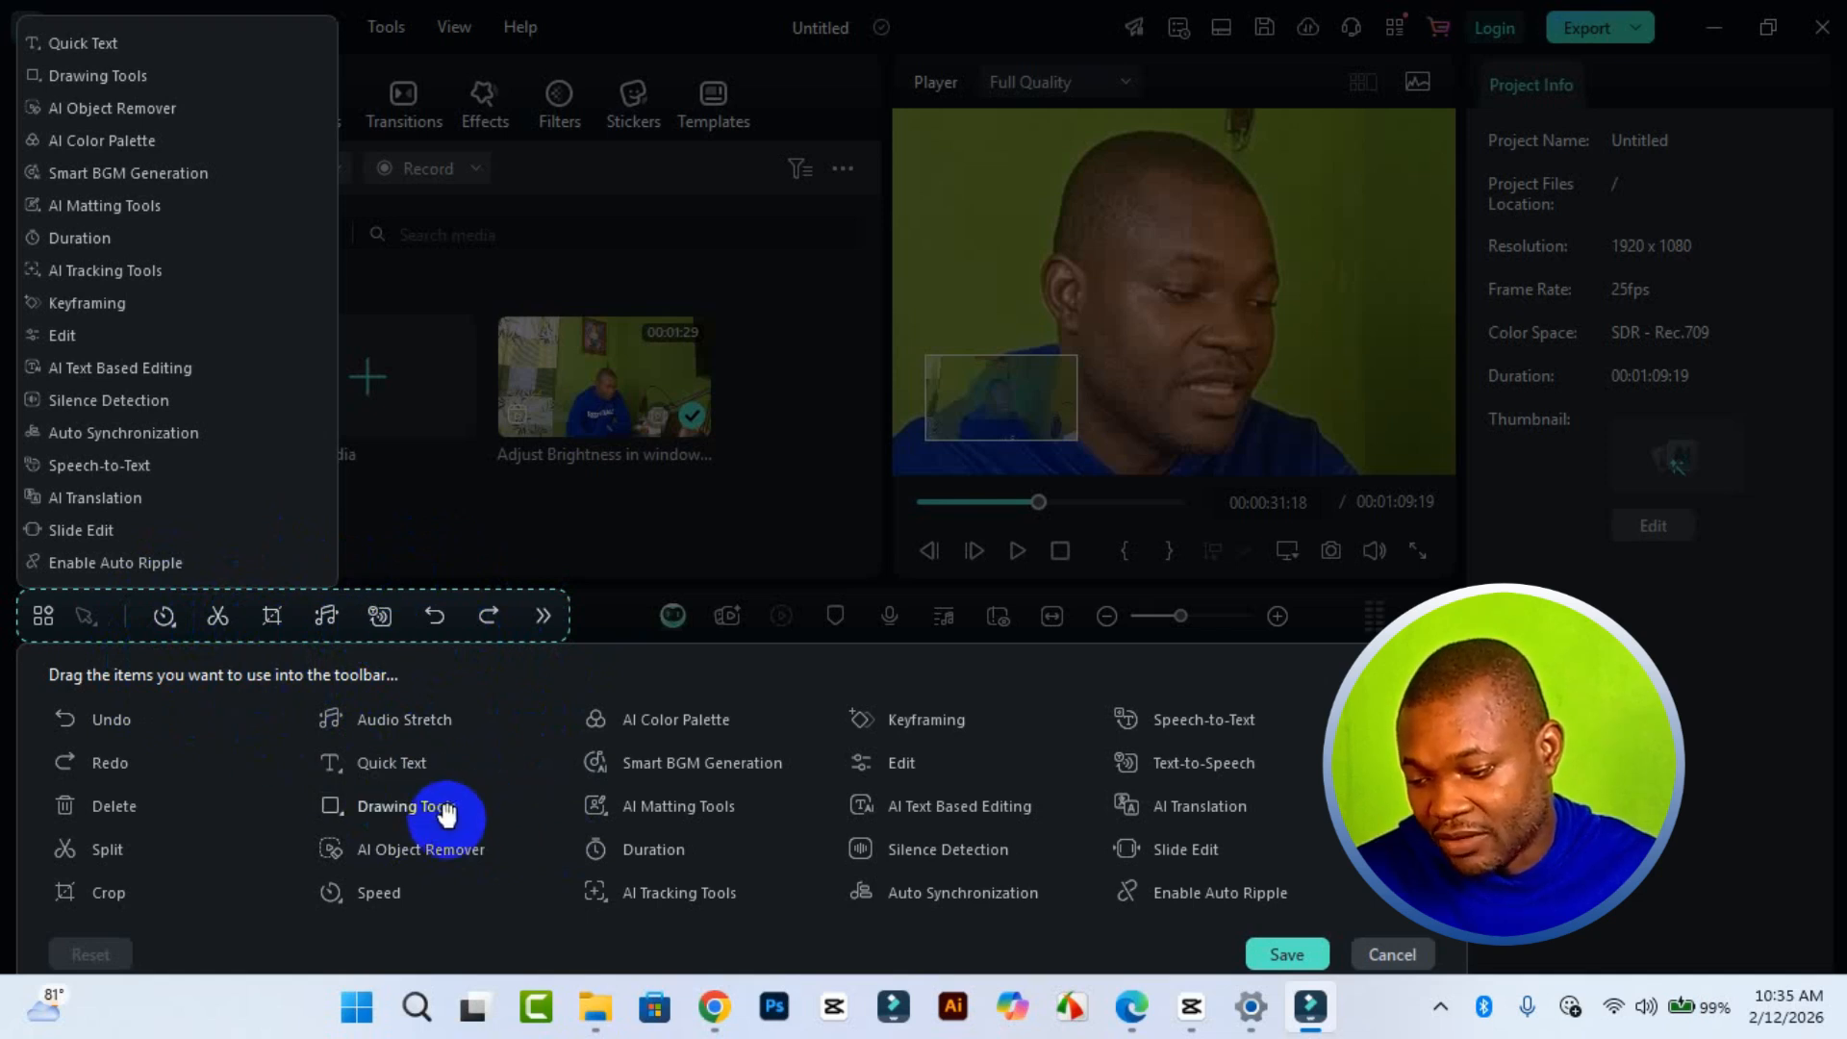
pyautogui.moveTo(433, 813)
pyautogui.mouseDown()
pyautogui.moveTo(293, 648)
pyautogui.moveTo(330, 619)
pyautogui.mouseUp()
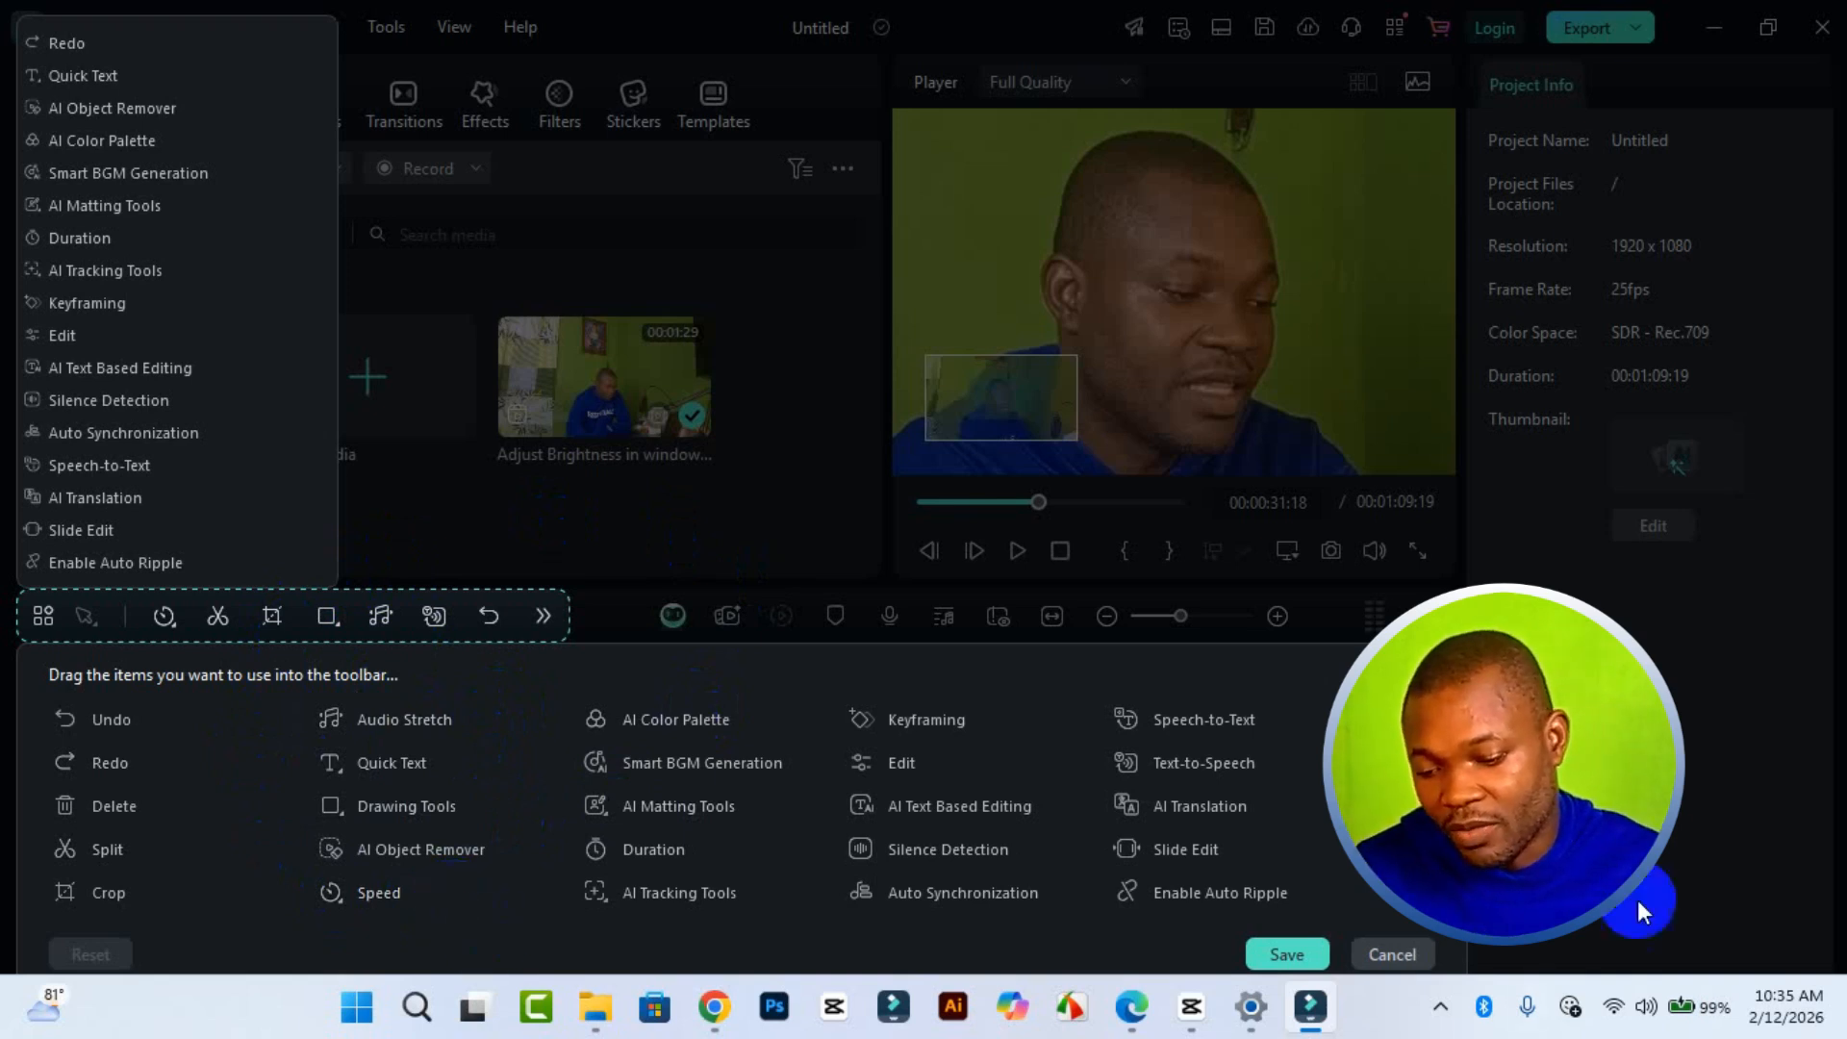
pyautogui.click(1305, 954)
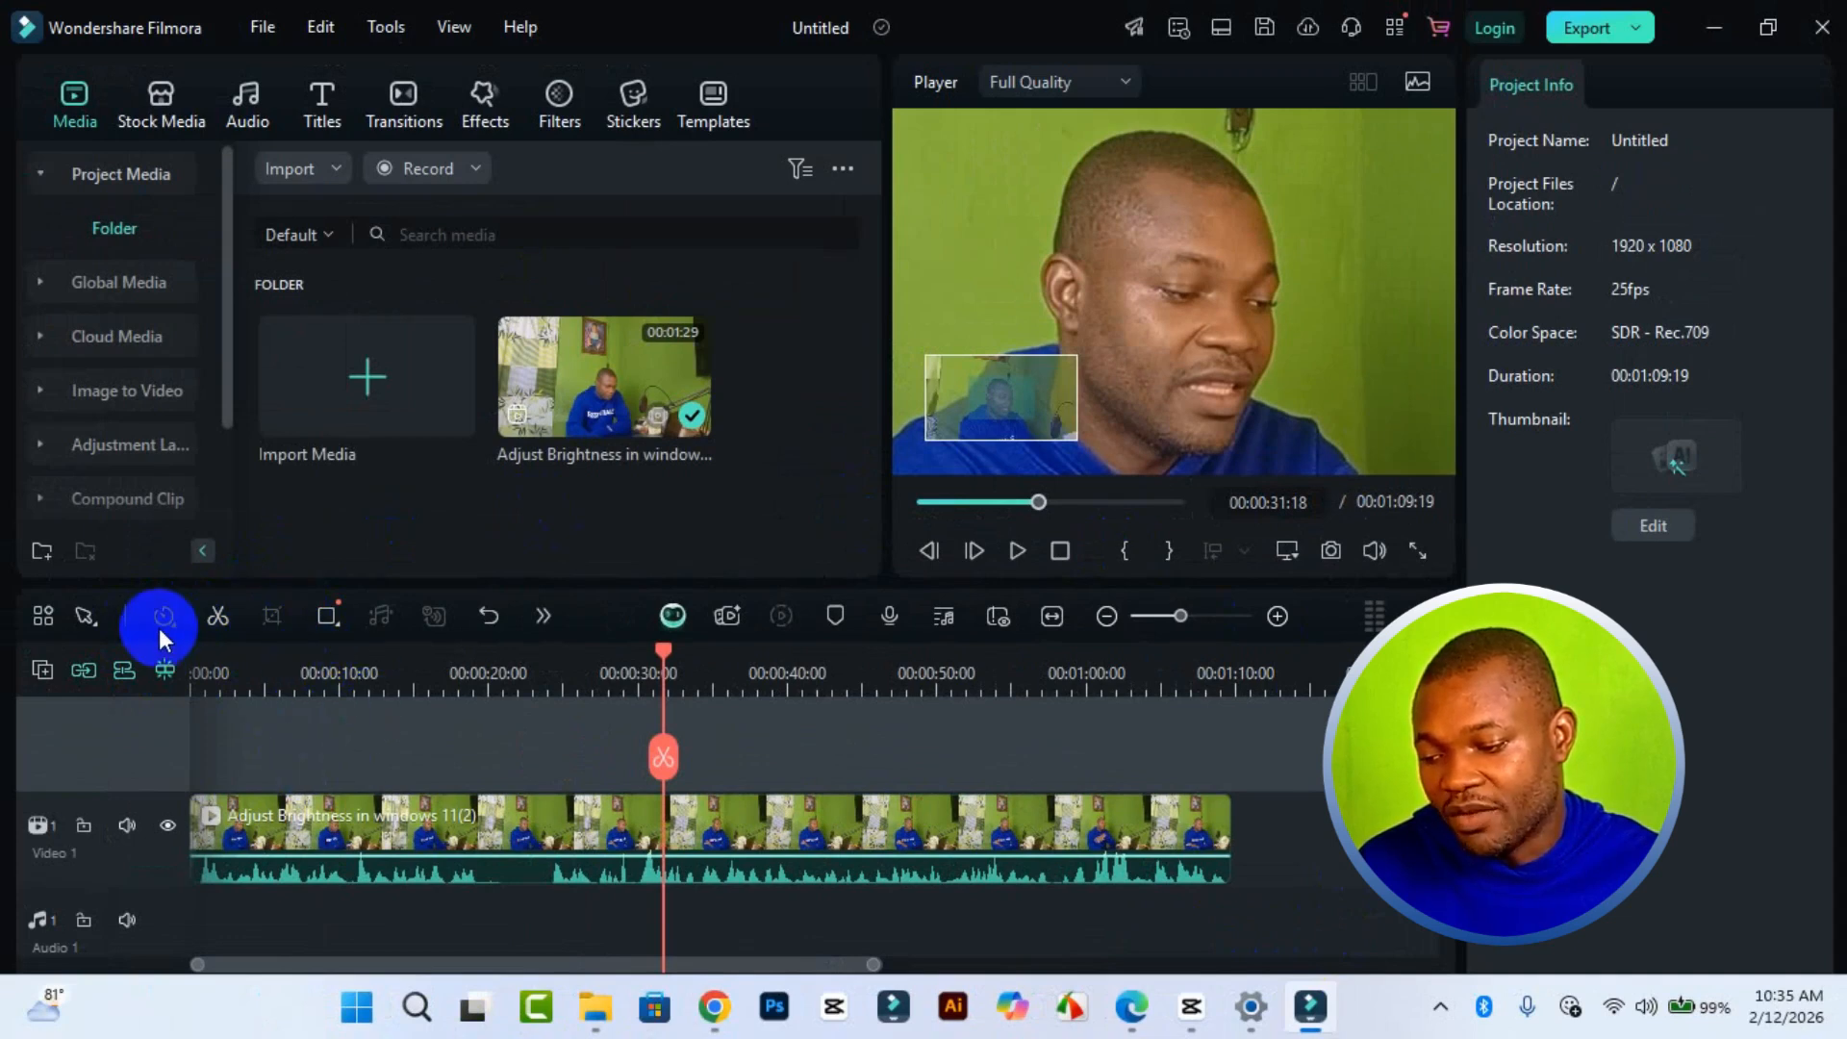
# - Examine the additional timeline tools, and look through the Speed options for the video clip
pyautogui.click(544, 616)
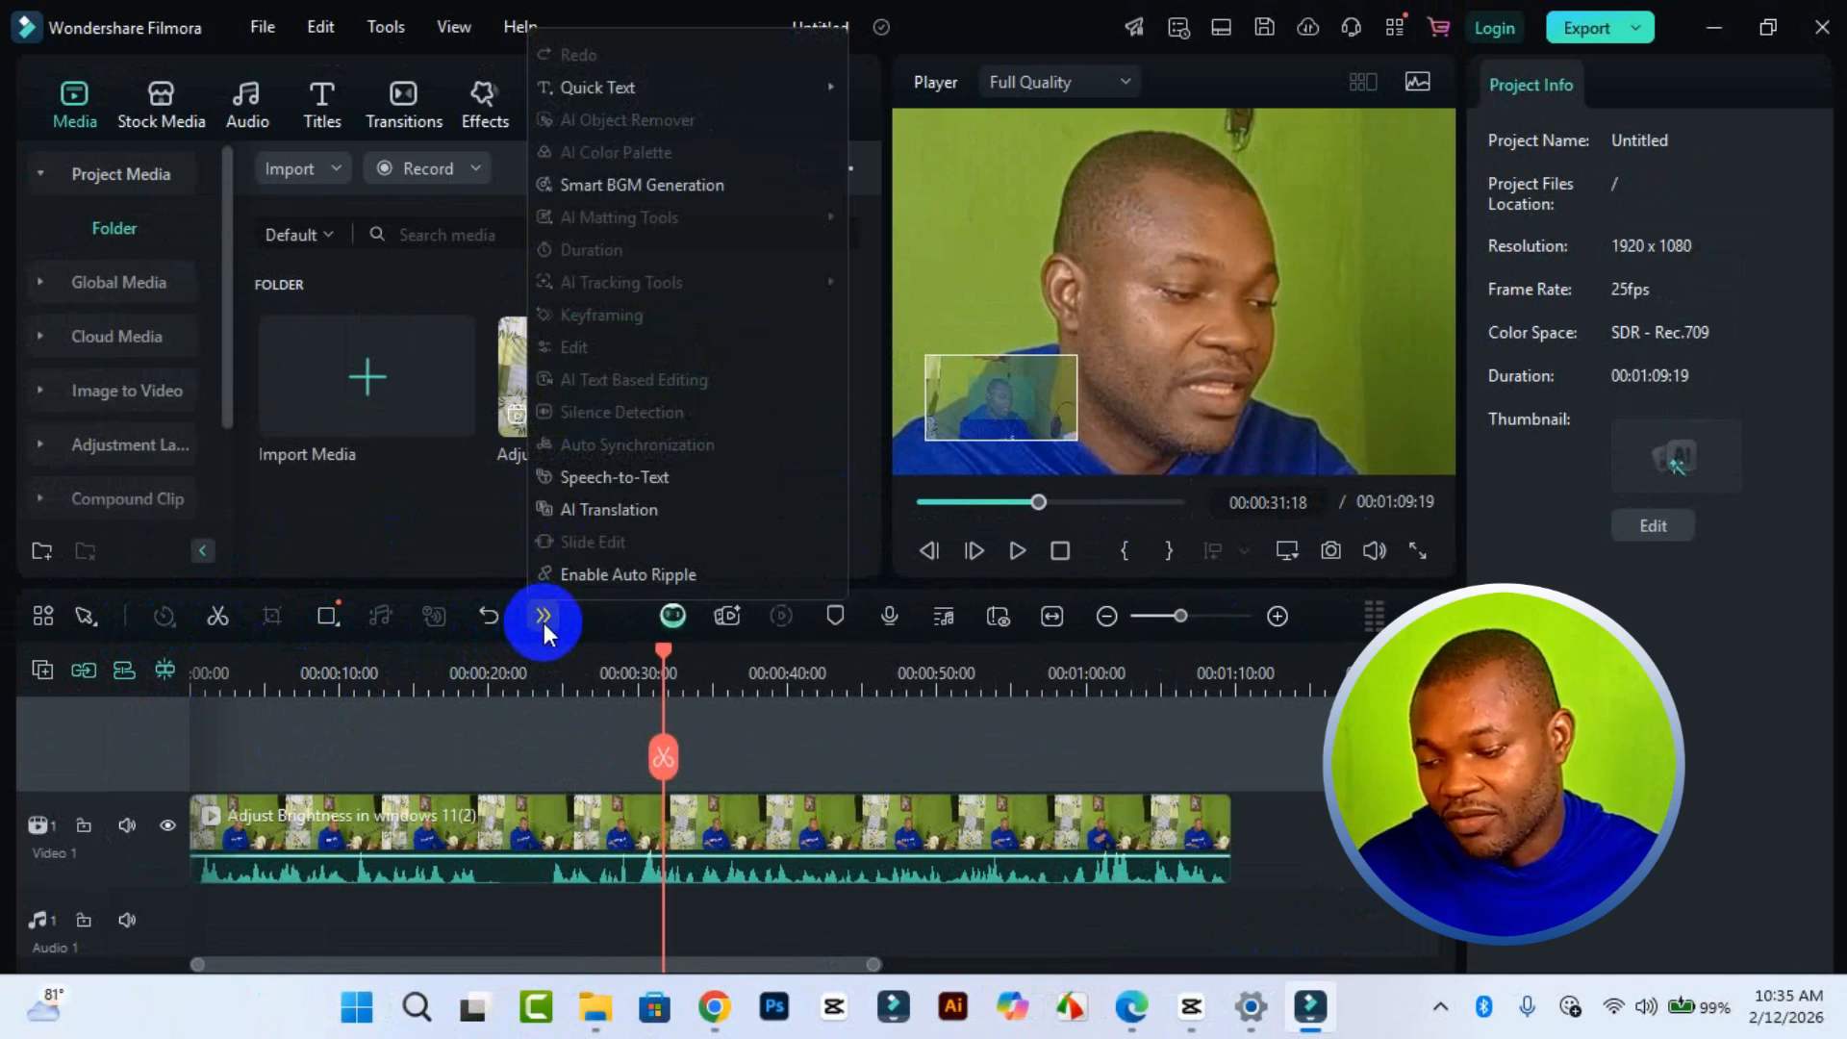
pyautogui.click(475, 821)
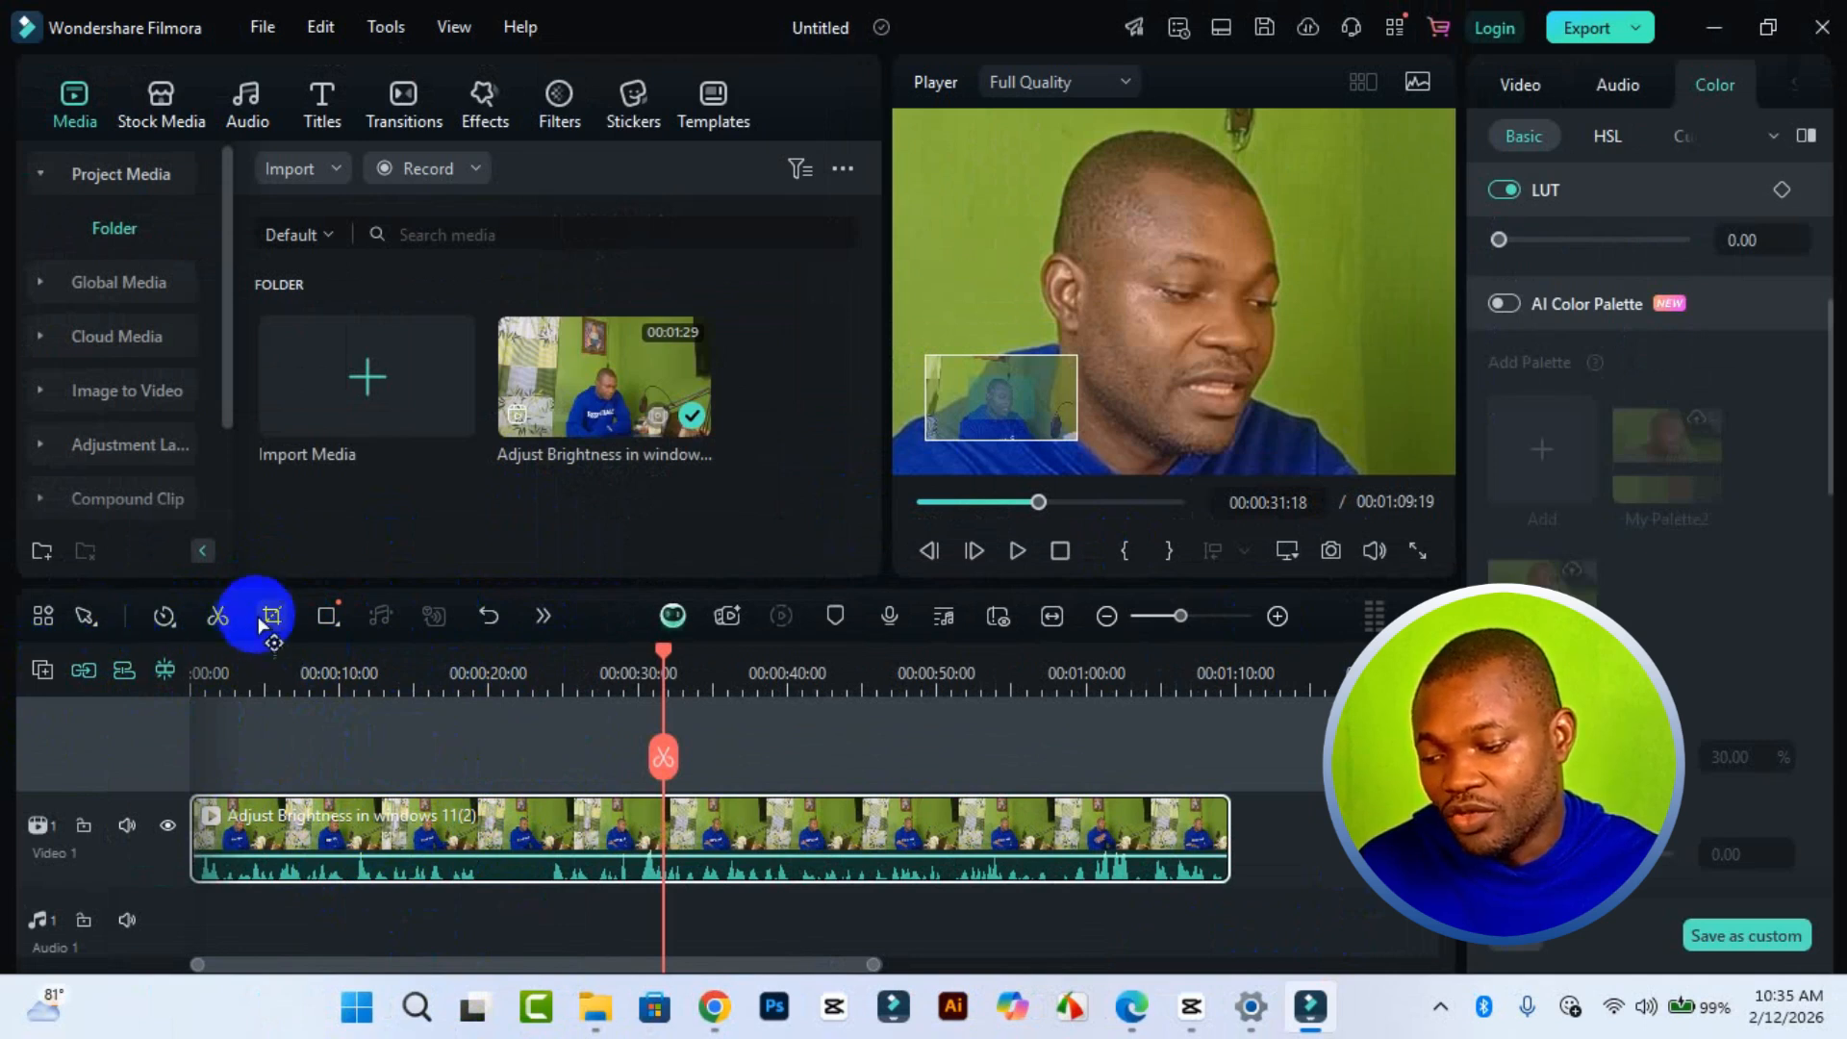
pyautogui.click(165, 618)
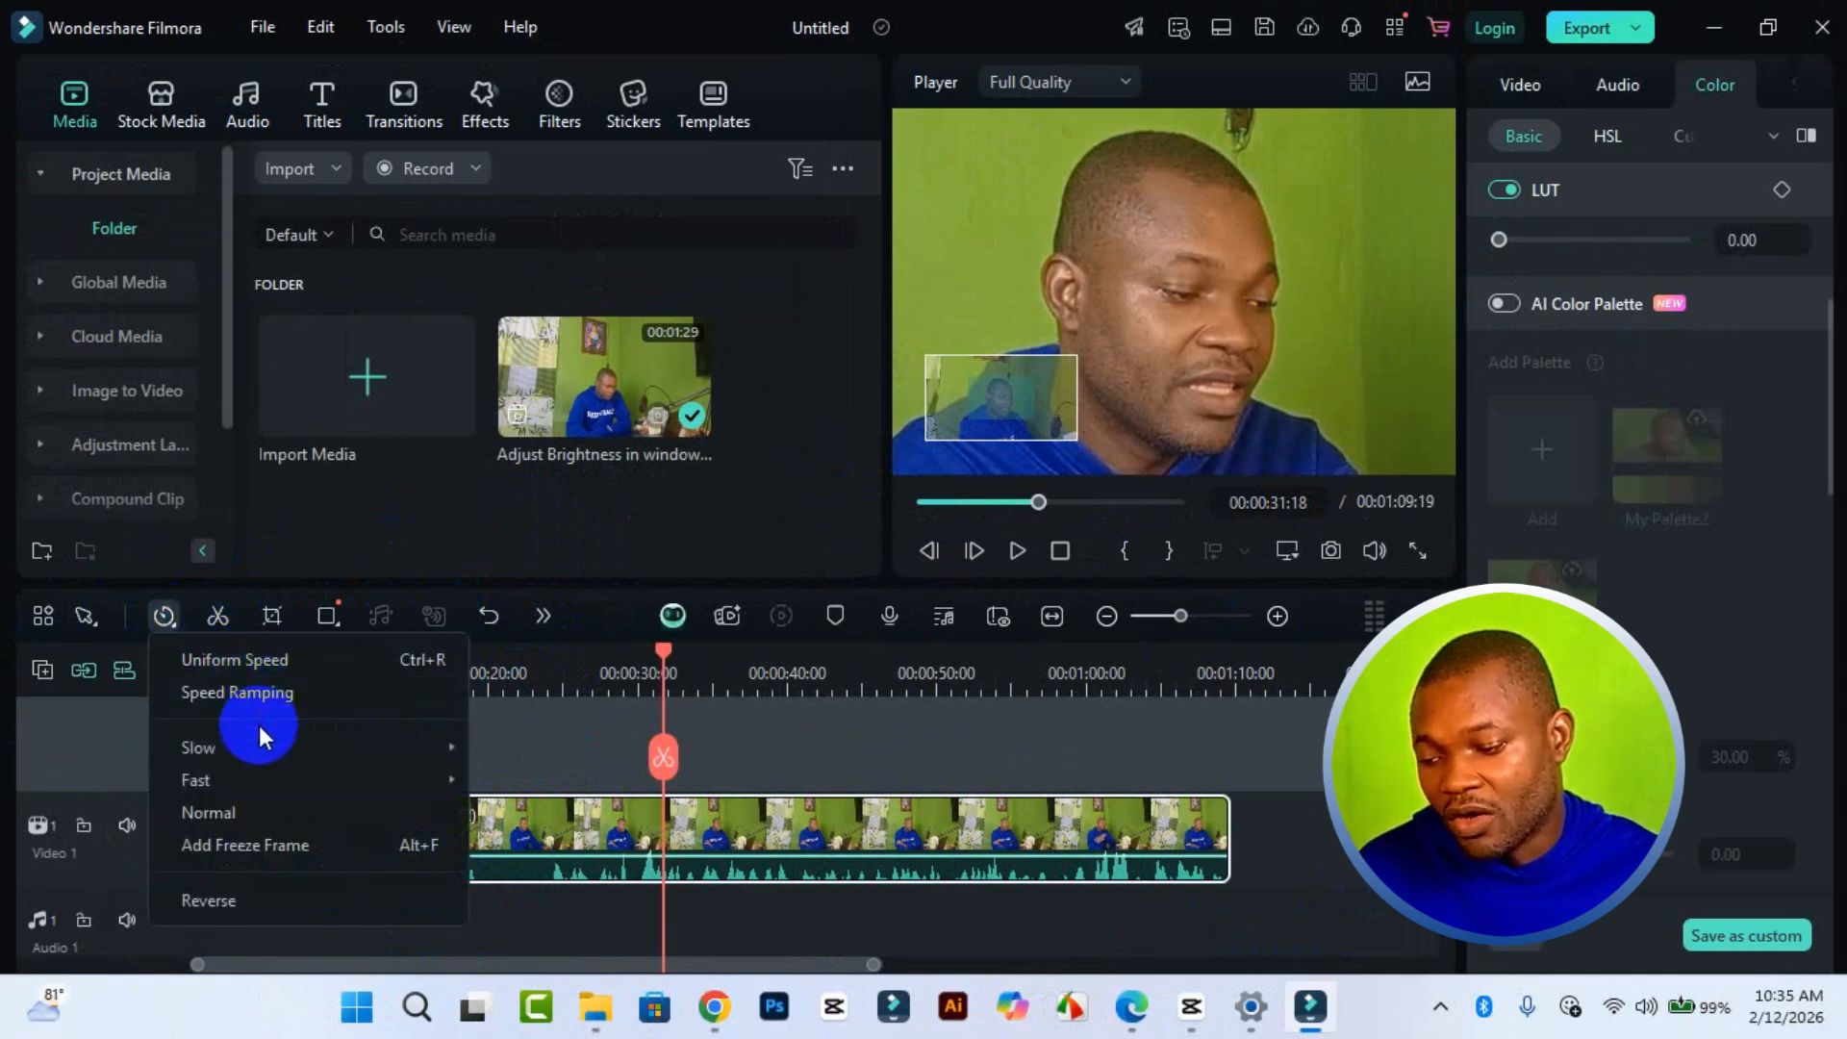
pyautogui.moveTo(259, 736)
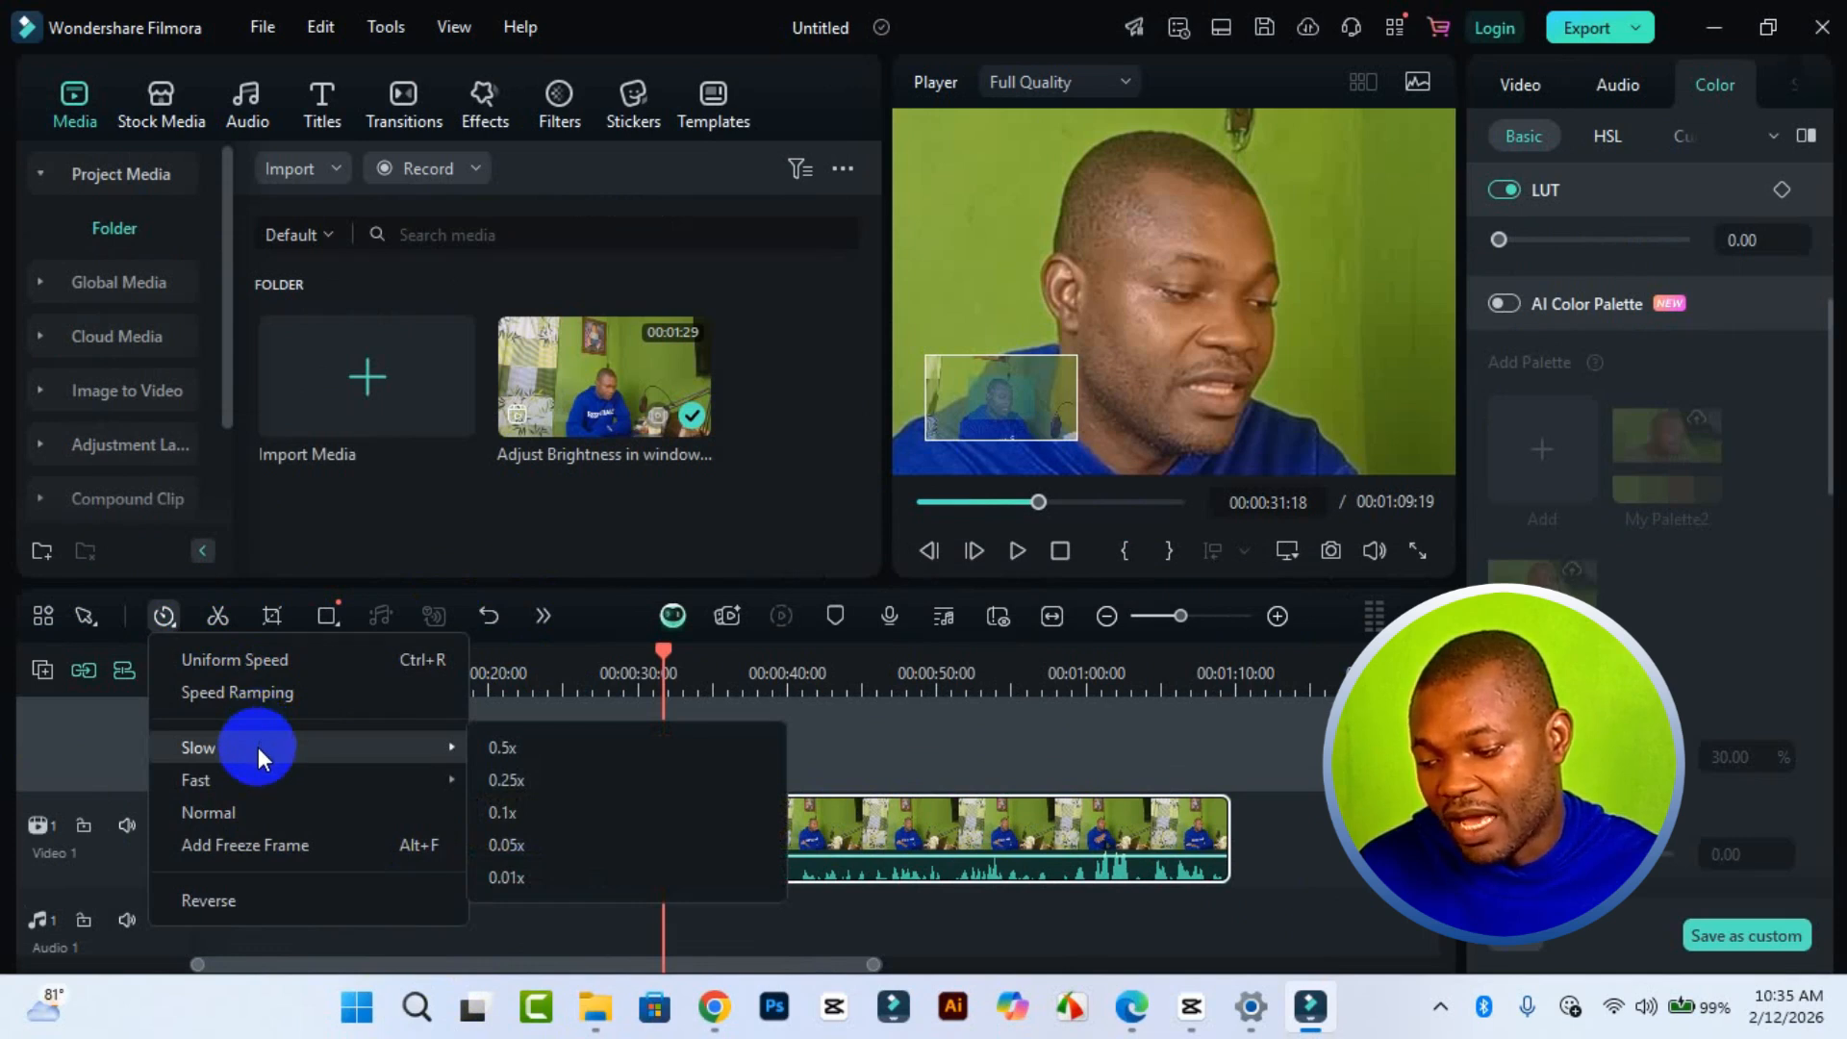
# - Split the video clip at the playhead and undo the split
pyautogui.click(218, 624)
pyautogui.click(217, 624)
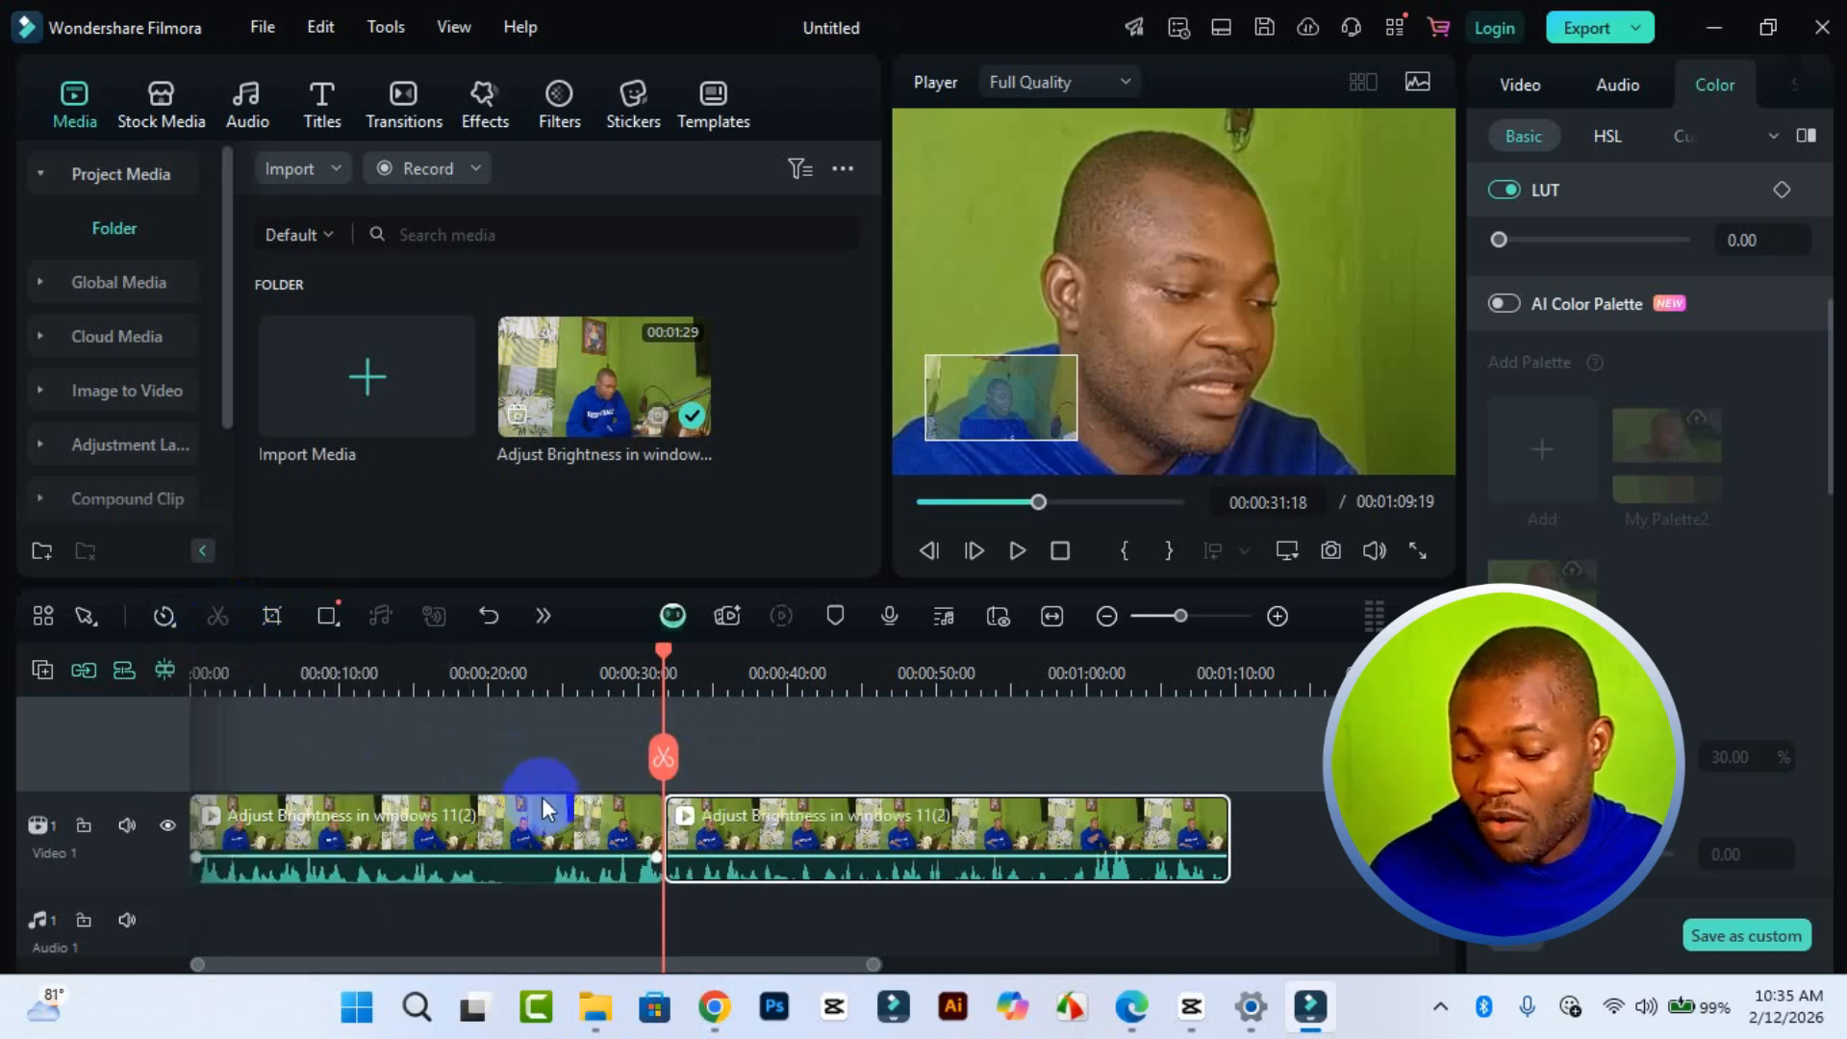
pyautogui.hotkey('ctrl', 'z')
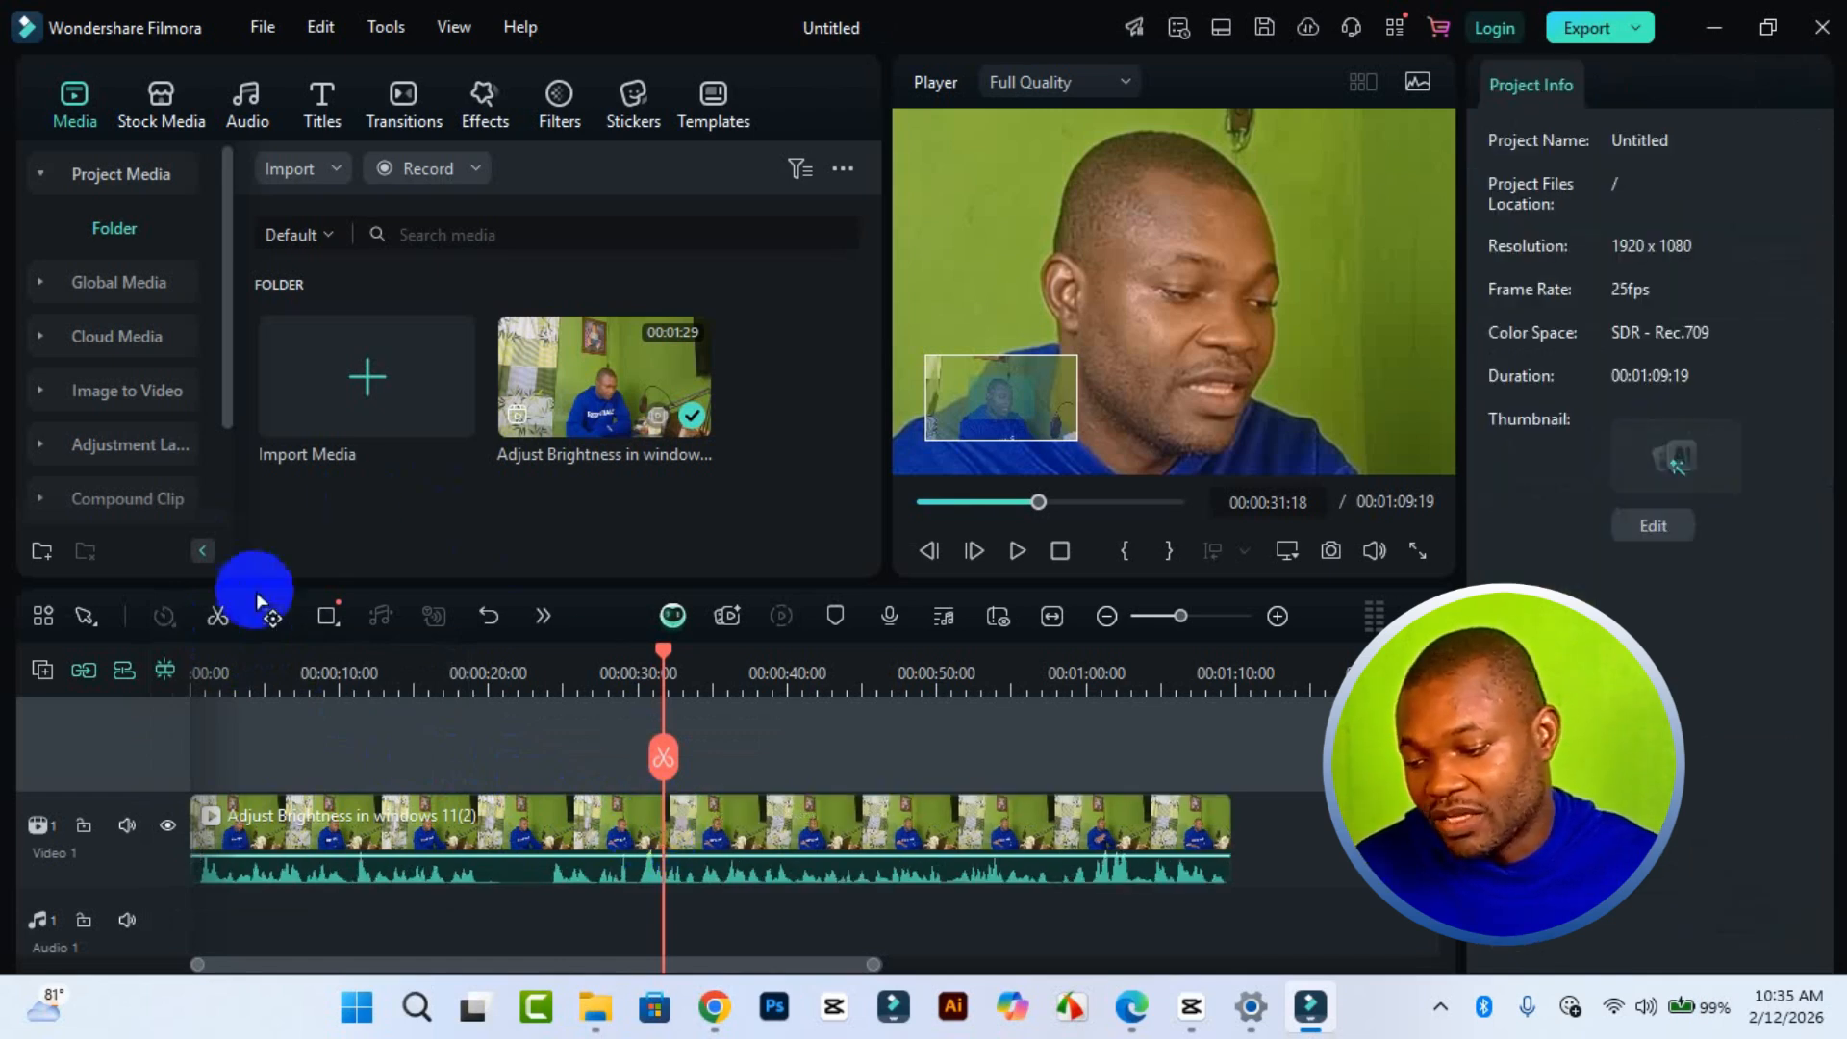
# - Draw a rectangle shape on the preview beside the man's head, scaled about 9.7% by 19.9%, at about X 263, Y 59 px
pyautogui.click(433, 813)
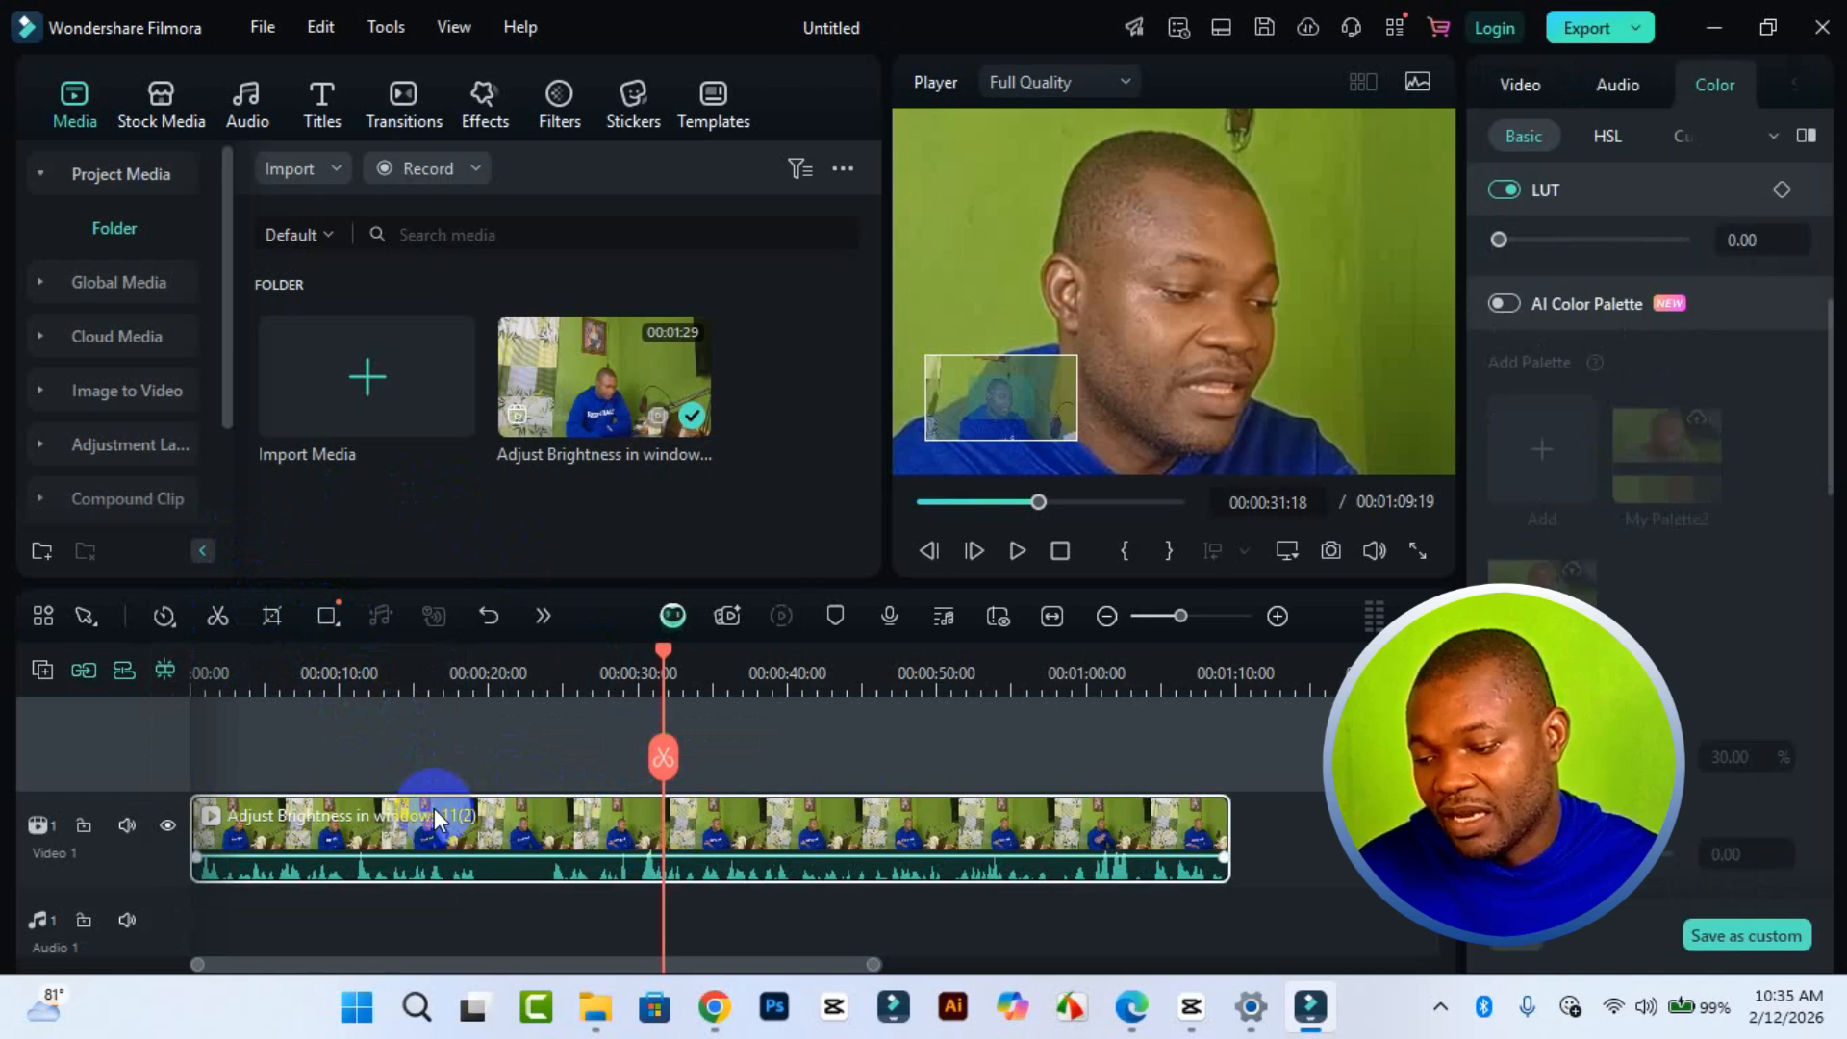
pyautogui.click(326, 620)
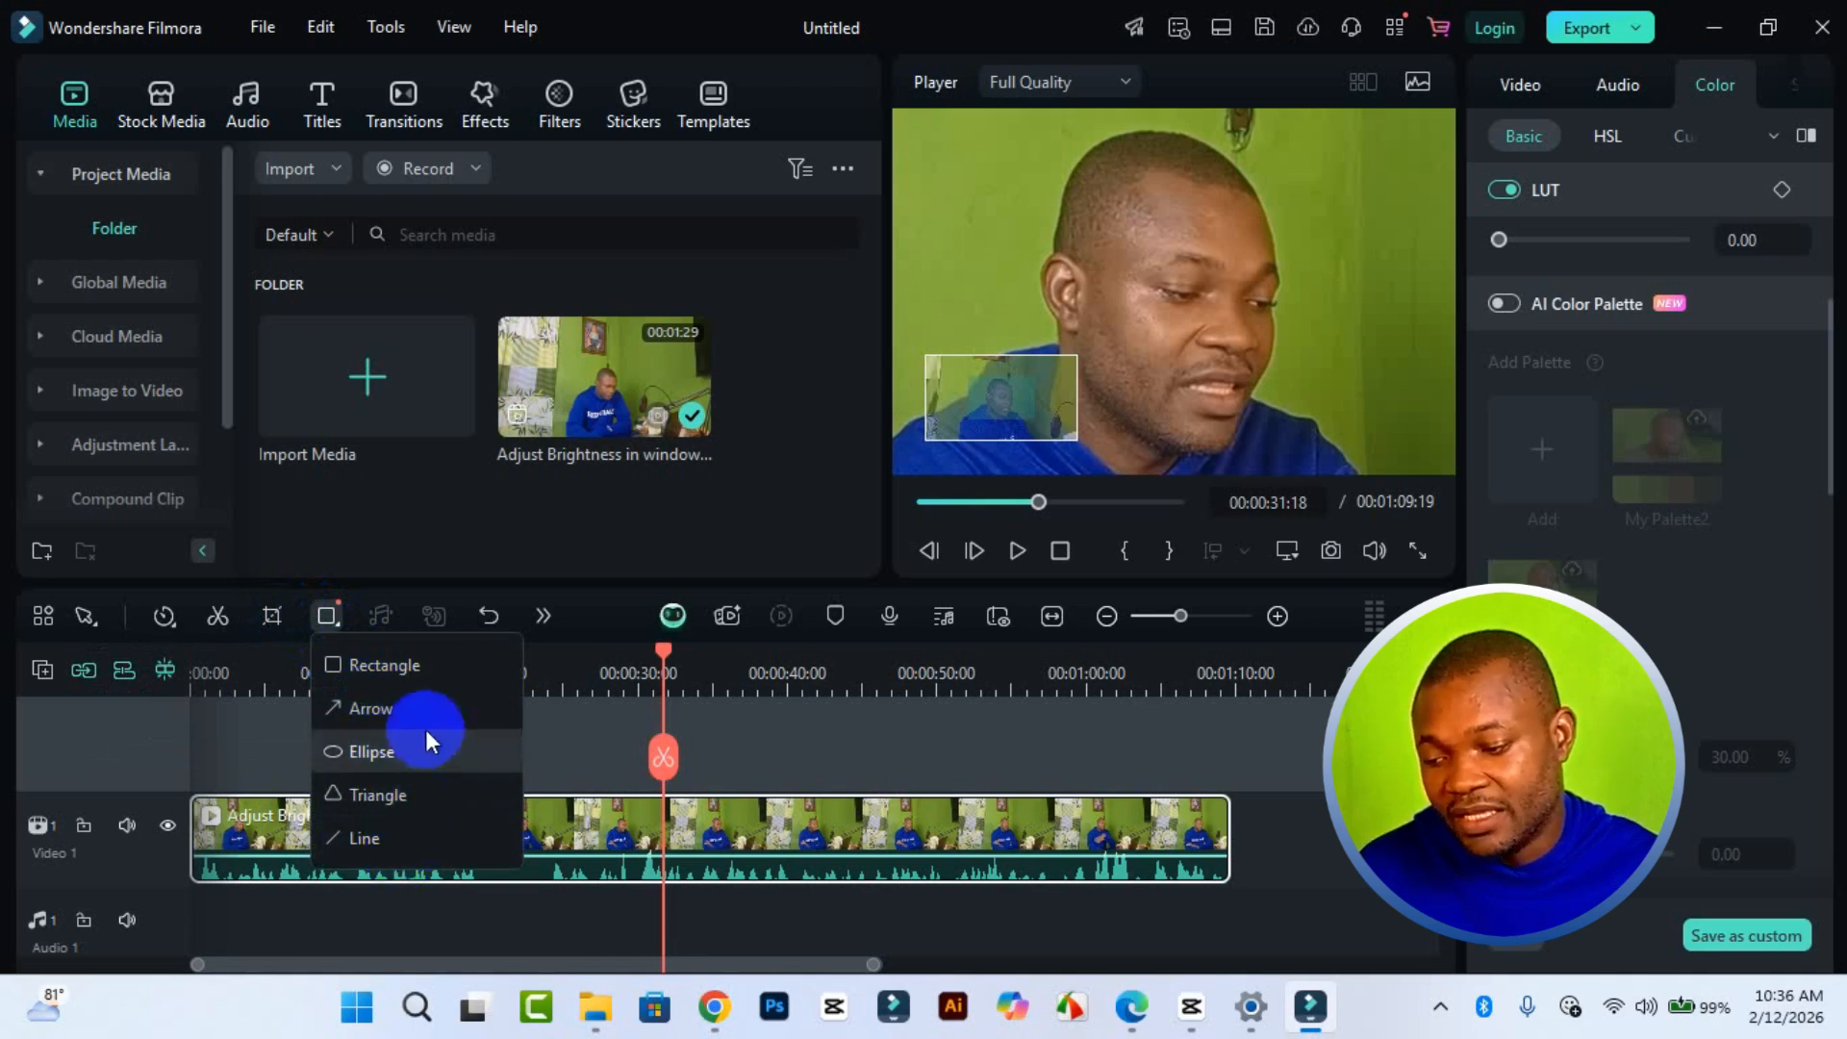
pyautogui.click(390, 668)
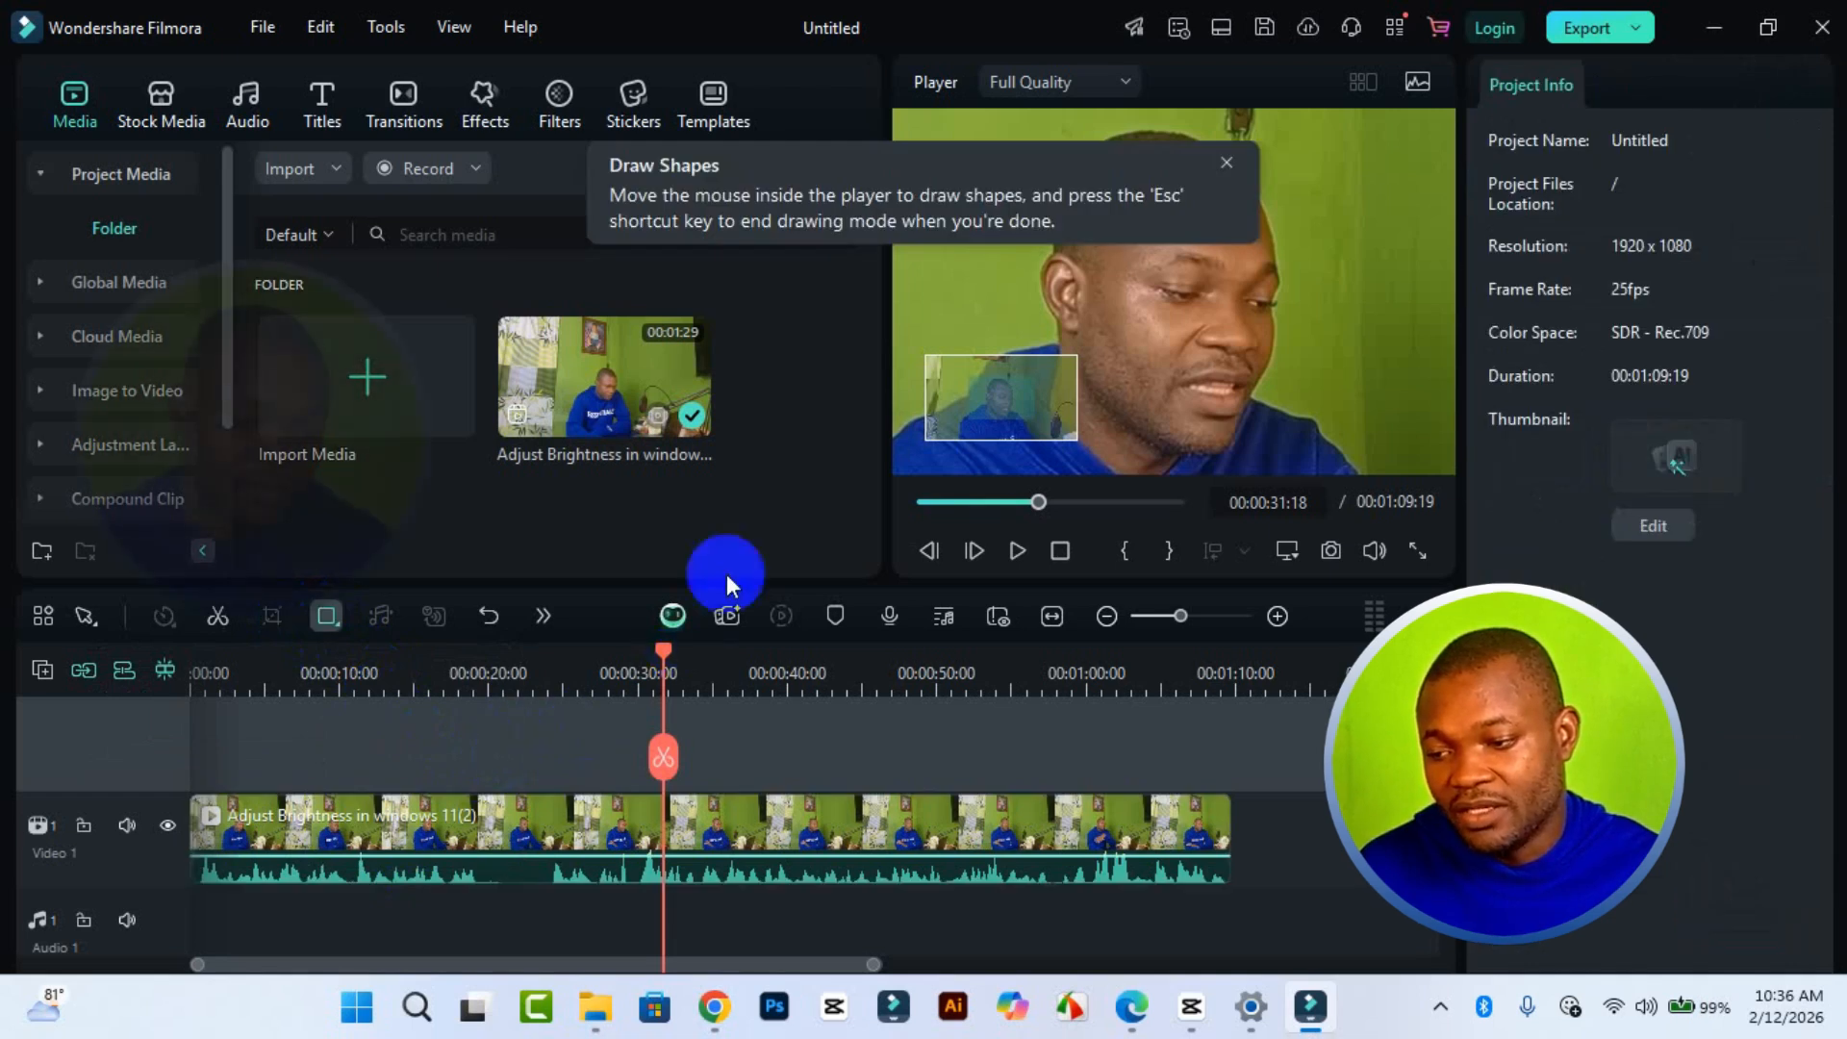
pyautogui.moveTo(1311, 177)
pyautogui.mouseDown()
pyautogui.moveTo(1360, 198)
pyautogui.moveTo(1427, 292)
pyautogui.moveTo(1441, 360)
pyautogui.moveTo(1411, 330)
pyautogui.moveTo(1435, 322)
pyautogui.mouseUp()
pyautogui.moveTo(1360, 253); pyautogui.dragTo(1341, 255)
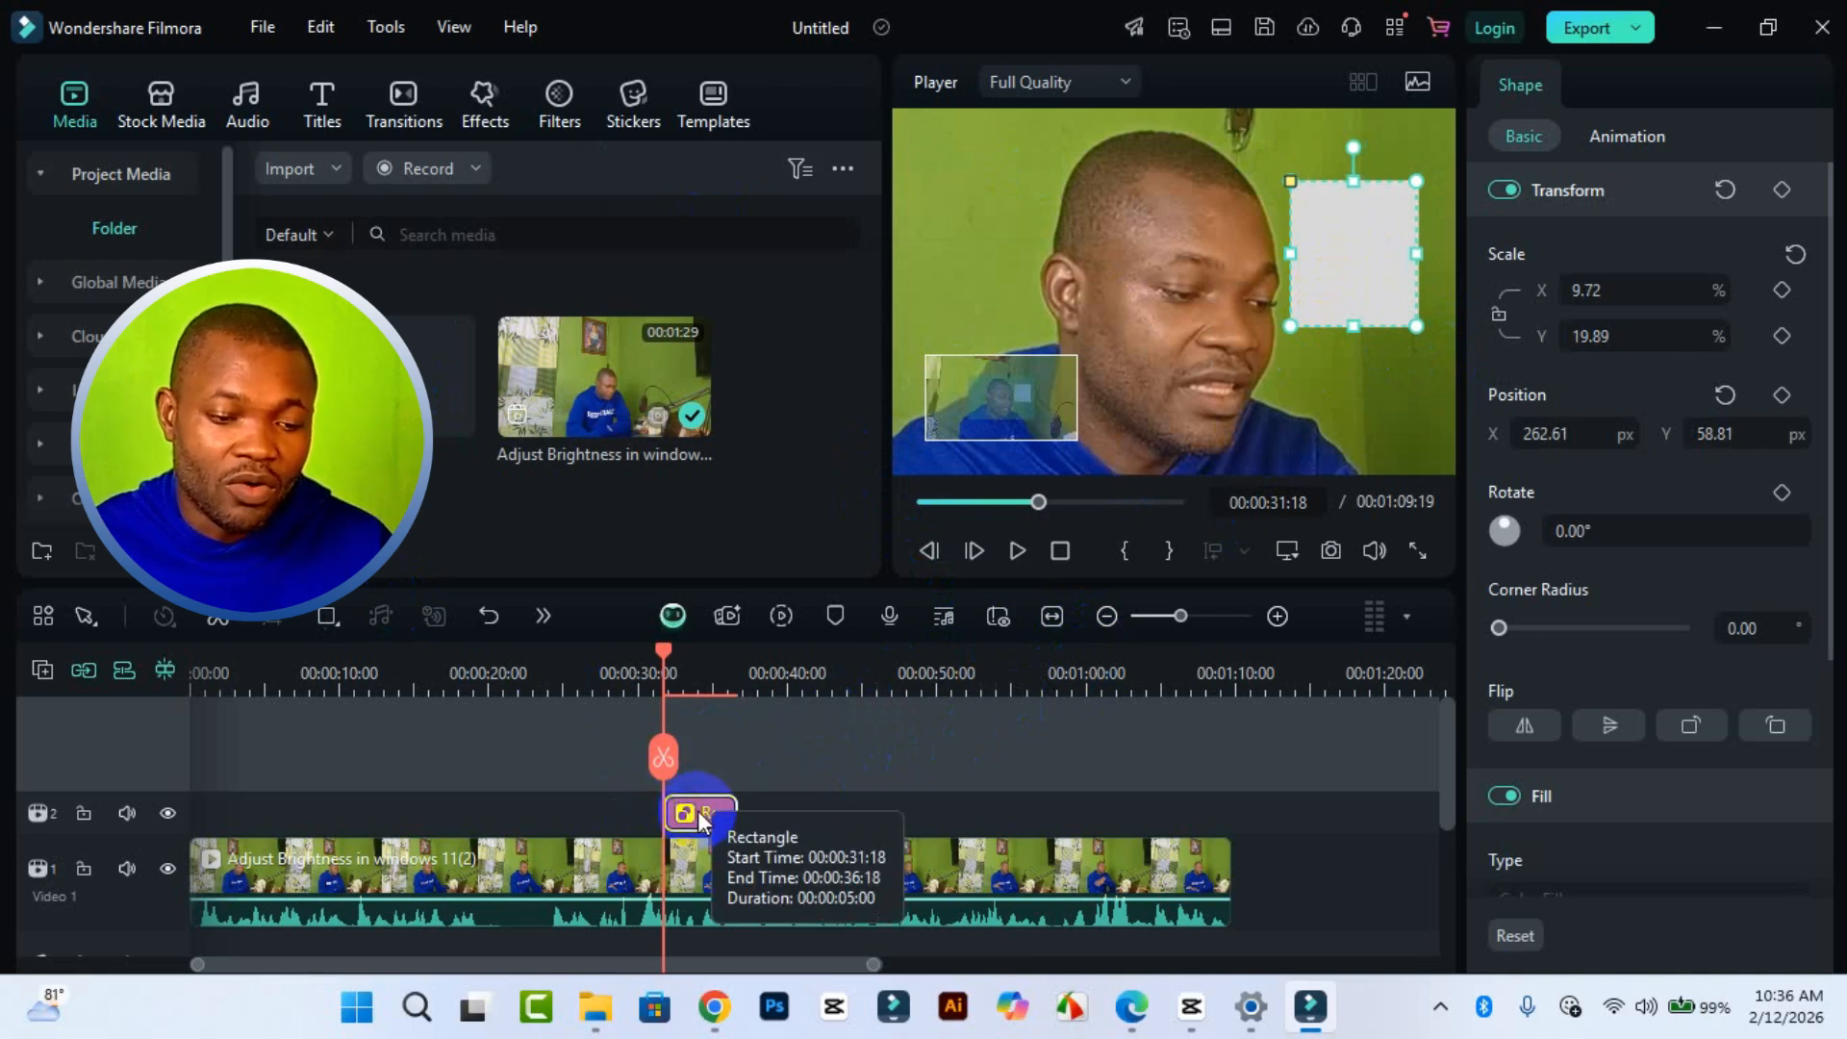
# - Apply the Pause preset animation to the rectangle and play the preview
pyautogui.click(1634, 140)
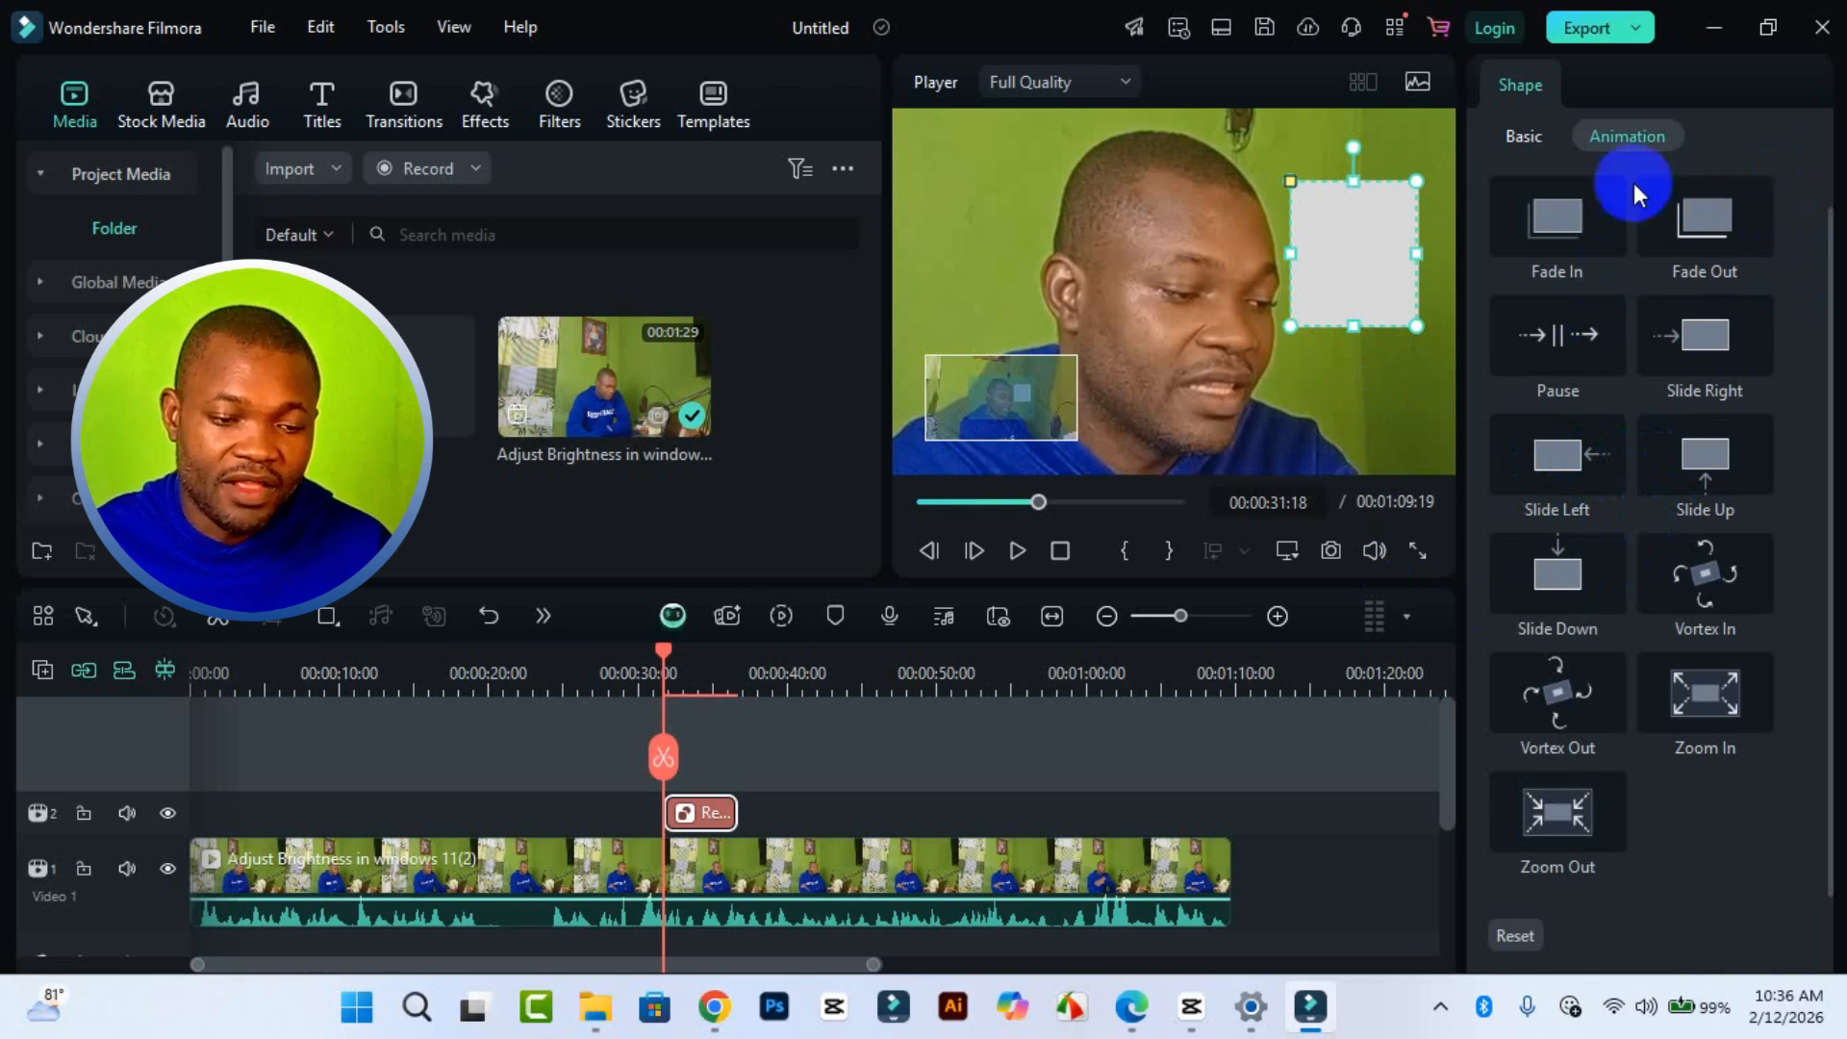
pyautogui.click(1679, 575)
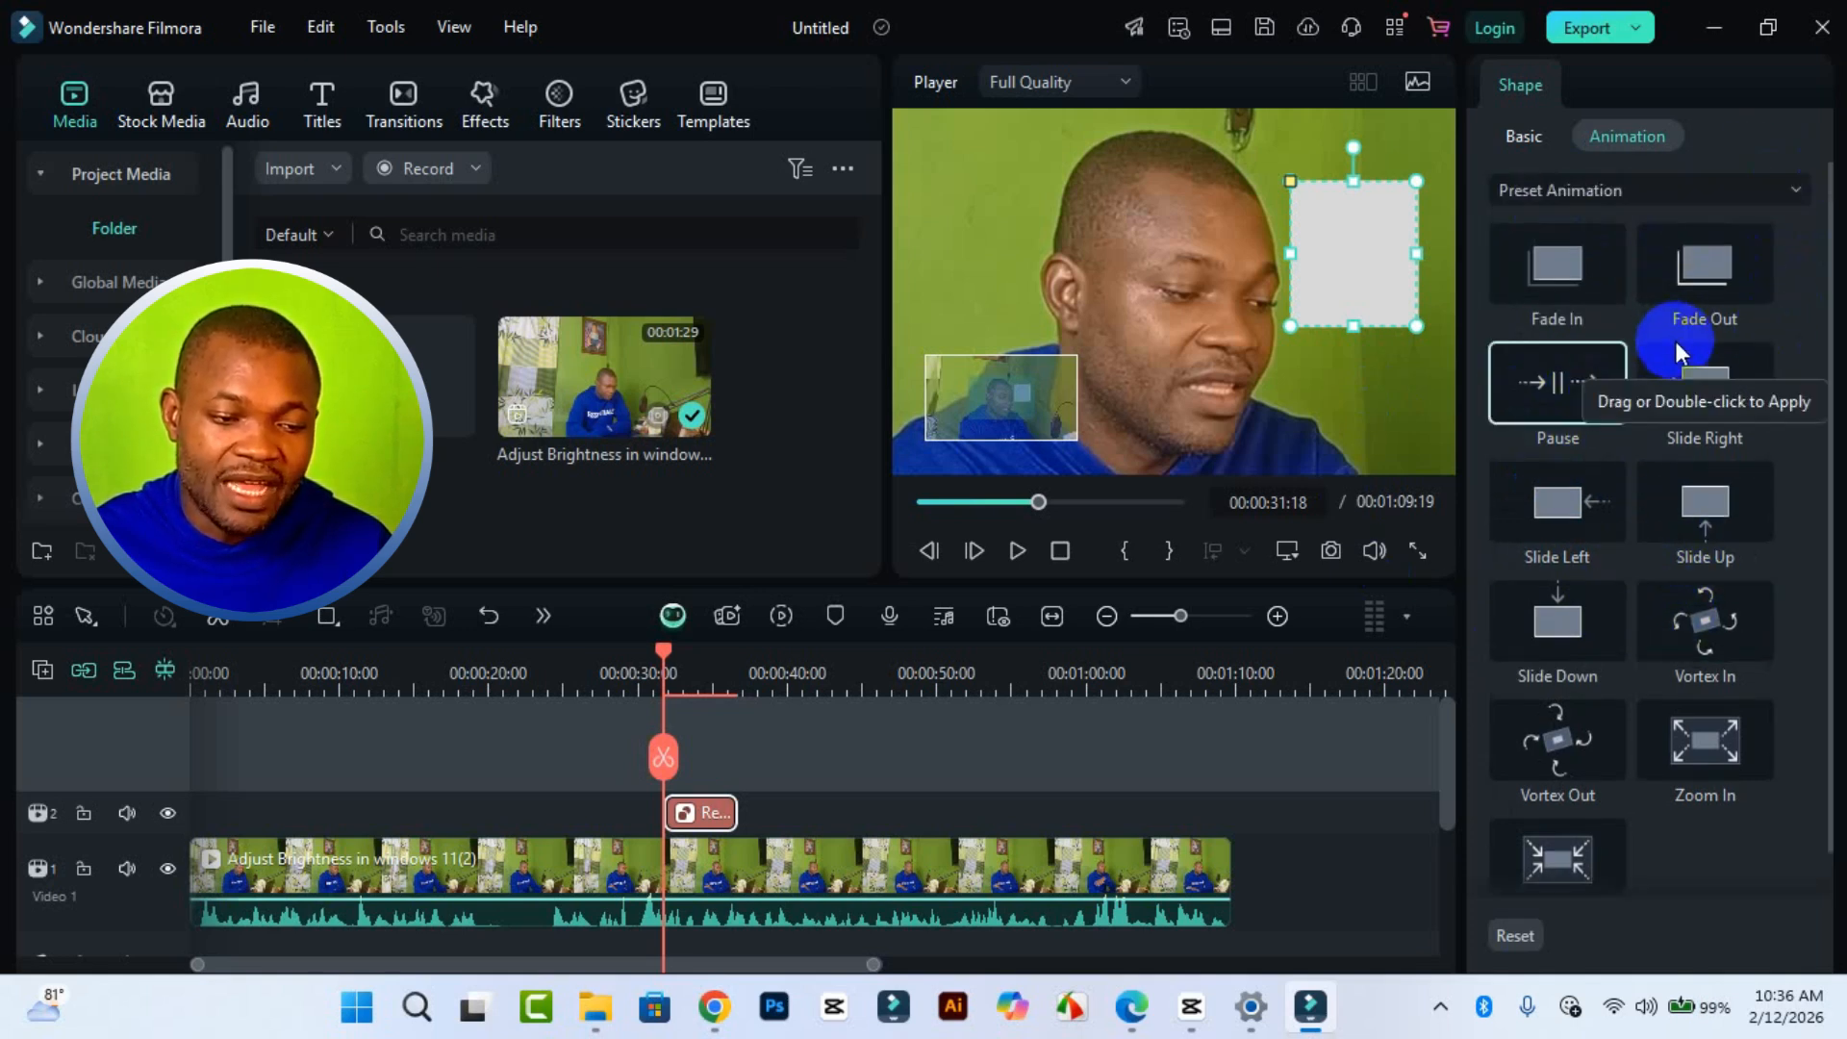
pyautogui.click(1575, 385)
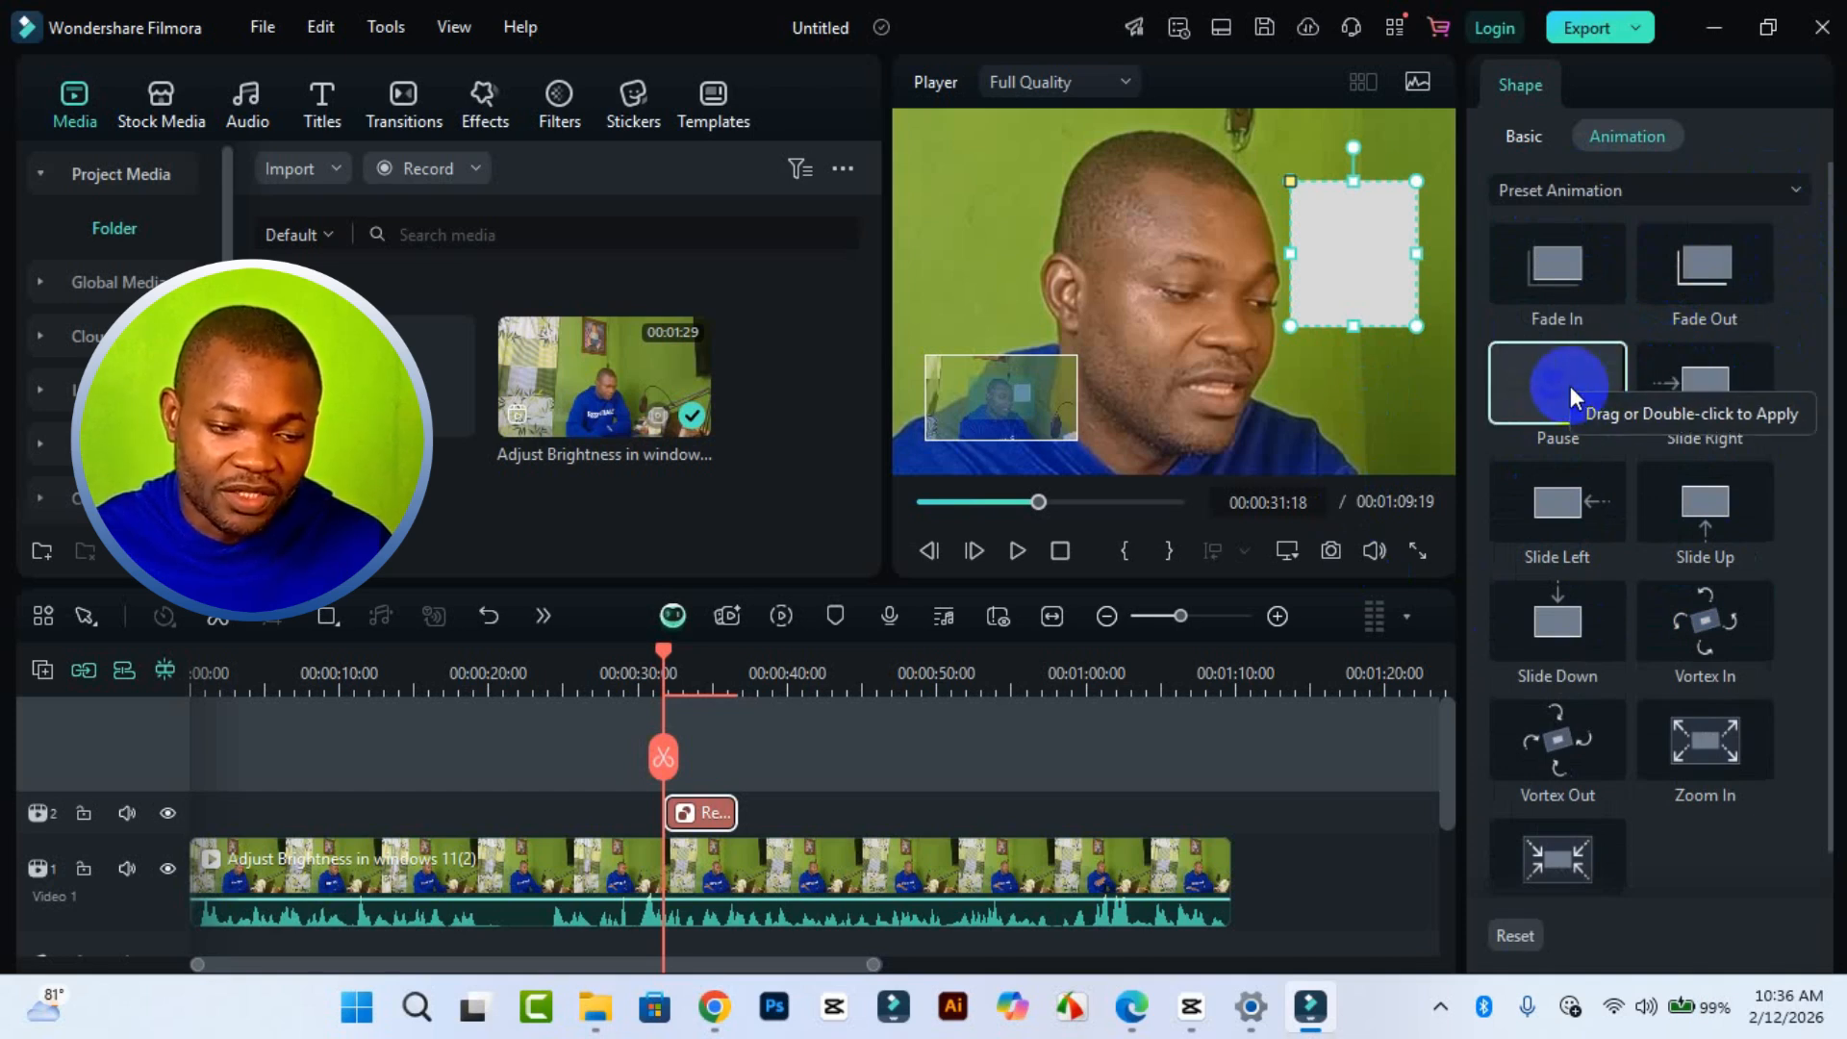
pyautogui.doubleClick(1570, 385)
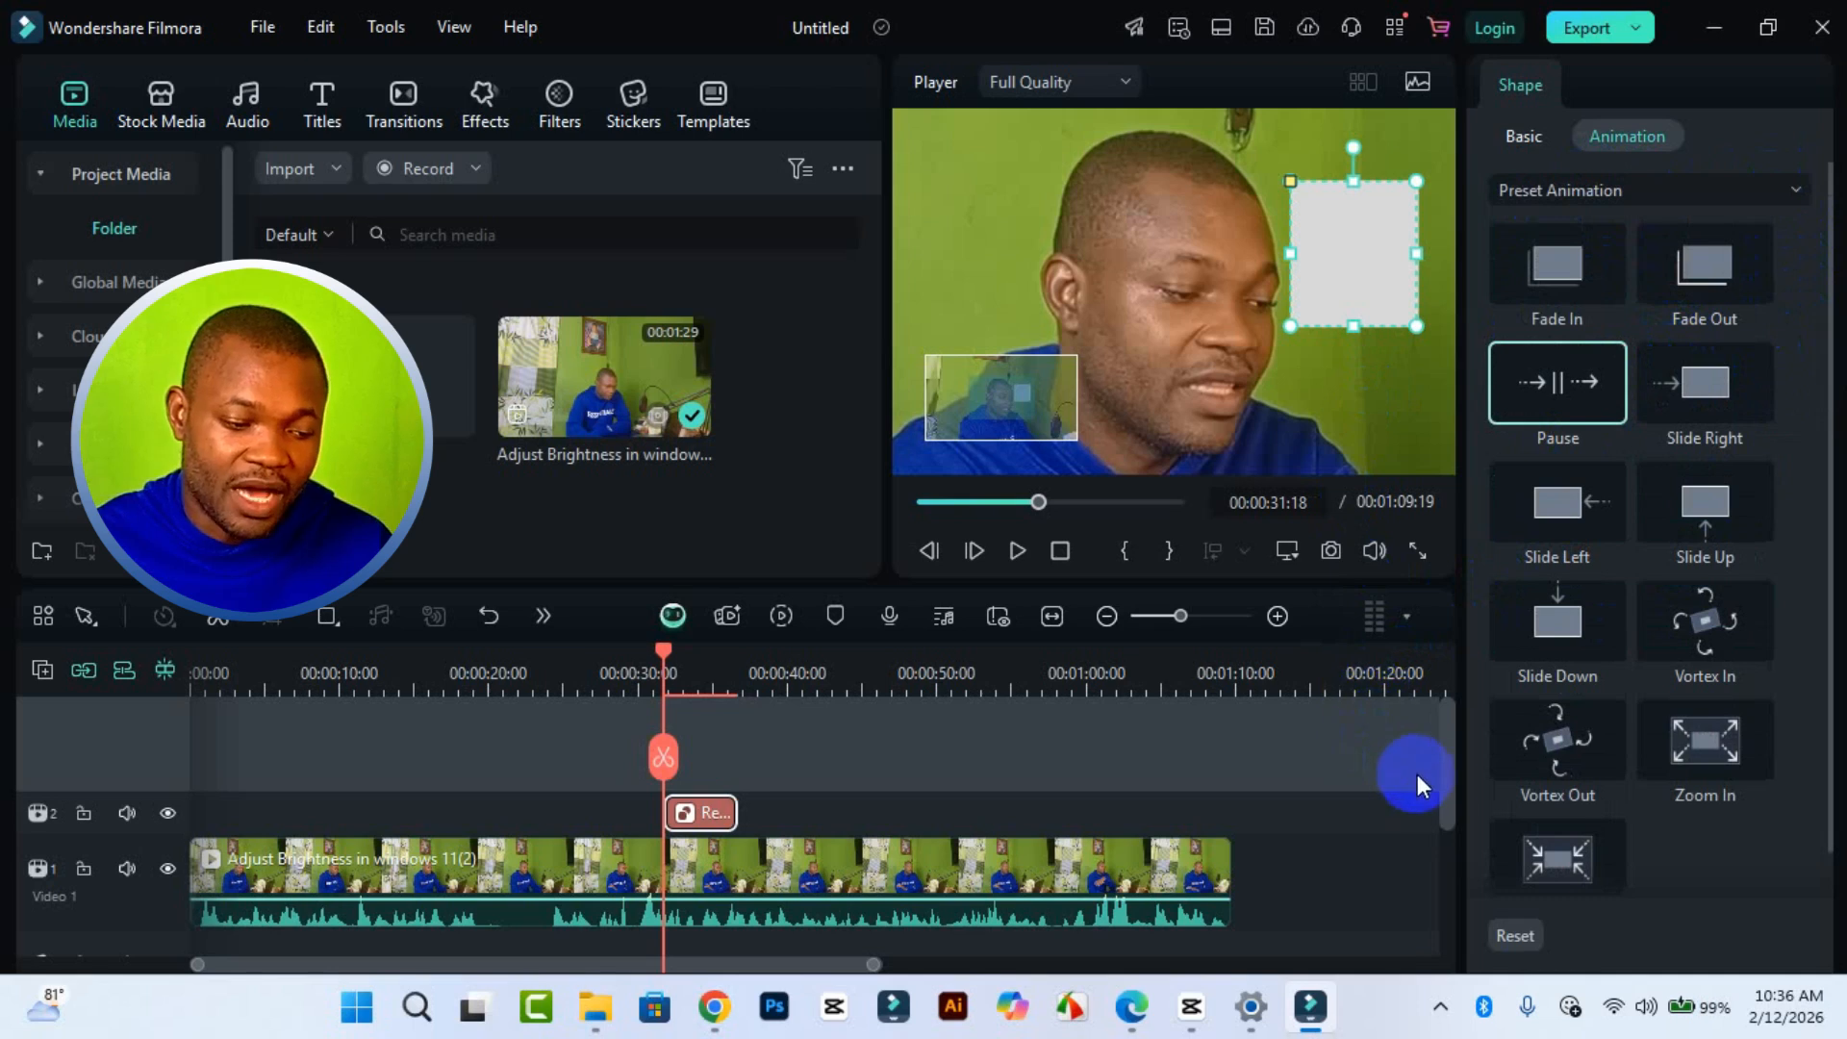
pyautogui.click(1022, 563)
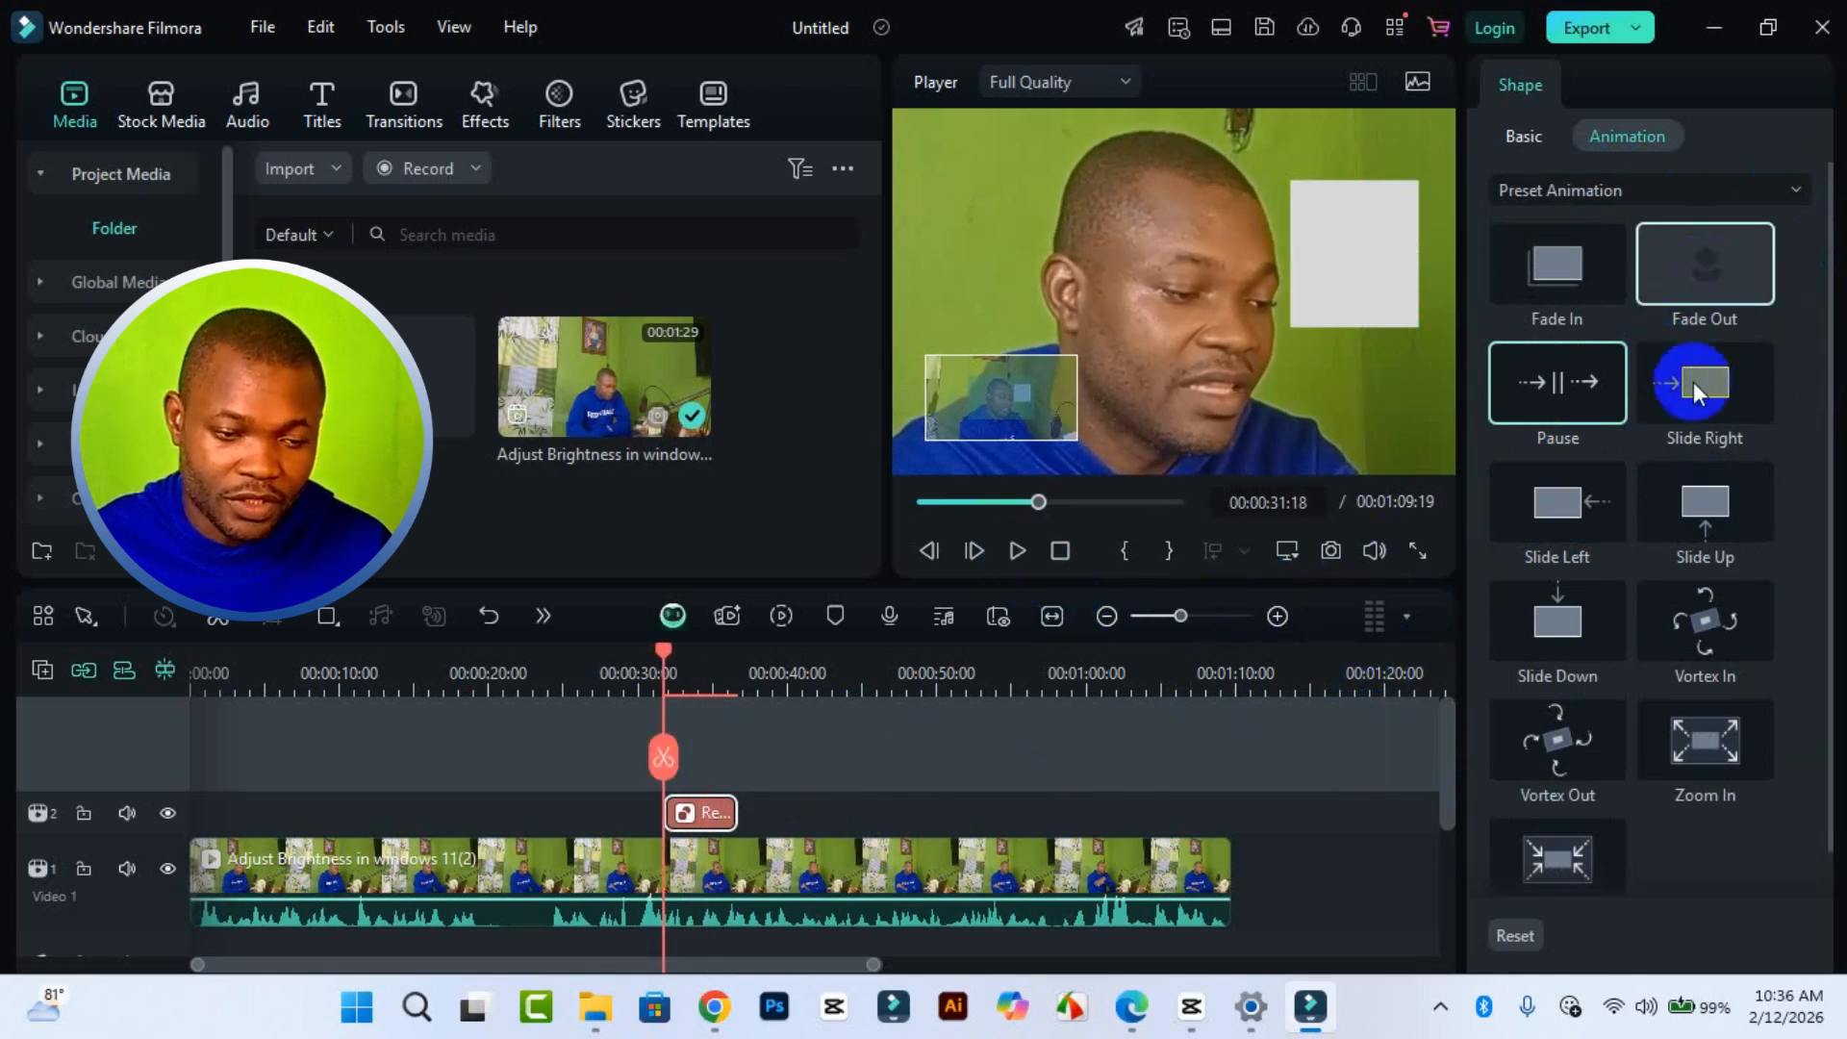
# - Try the Slide Right preset animation on the rectangle and preview it around 00:00:33
pyautogui.click(1704, 401)
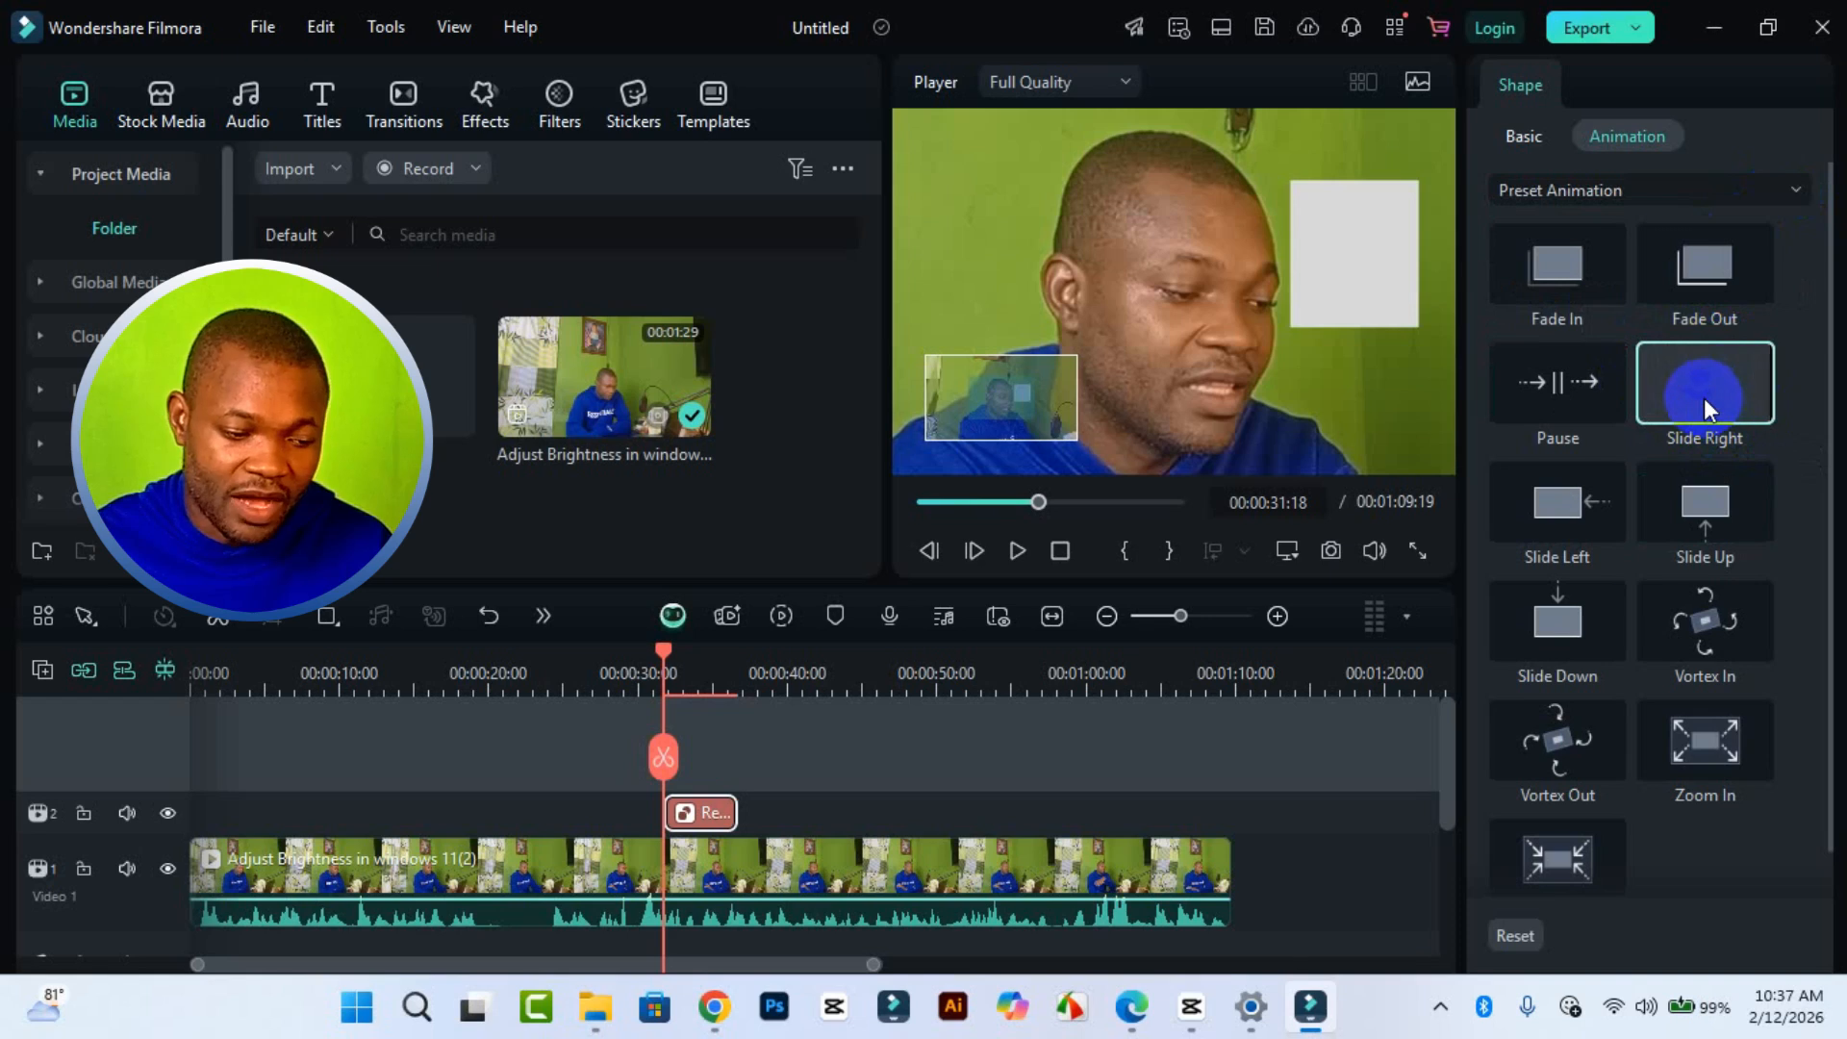
pyautogui.click(686, 815)
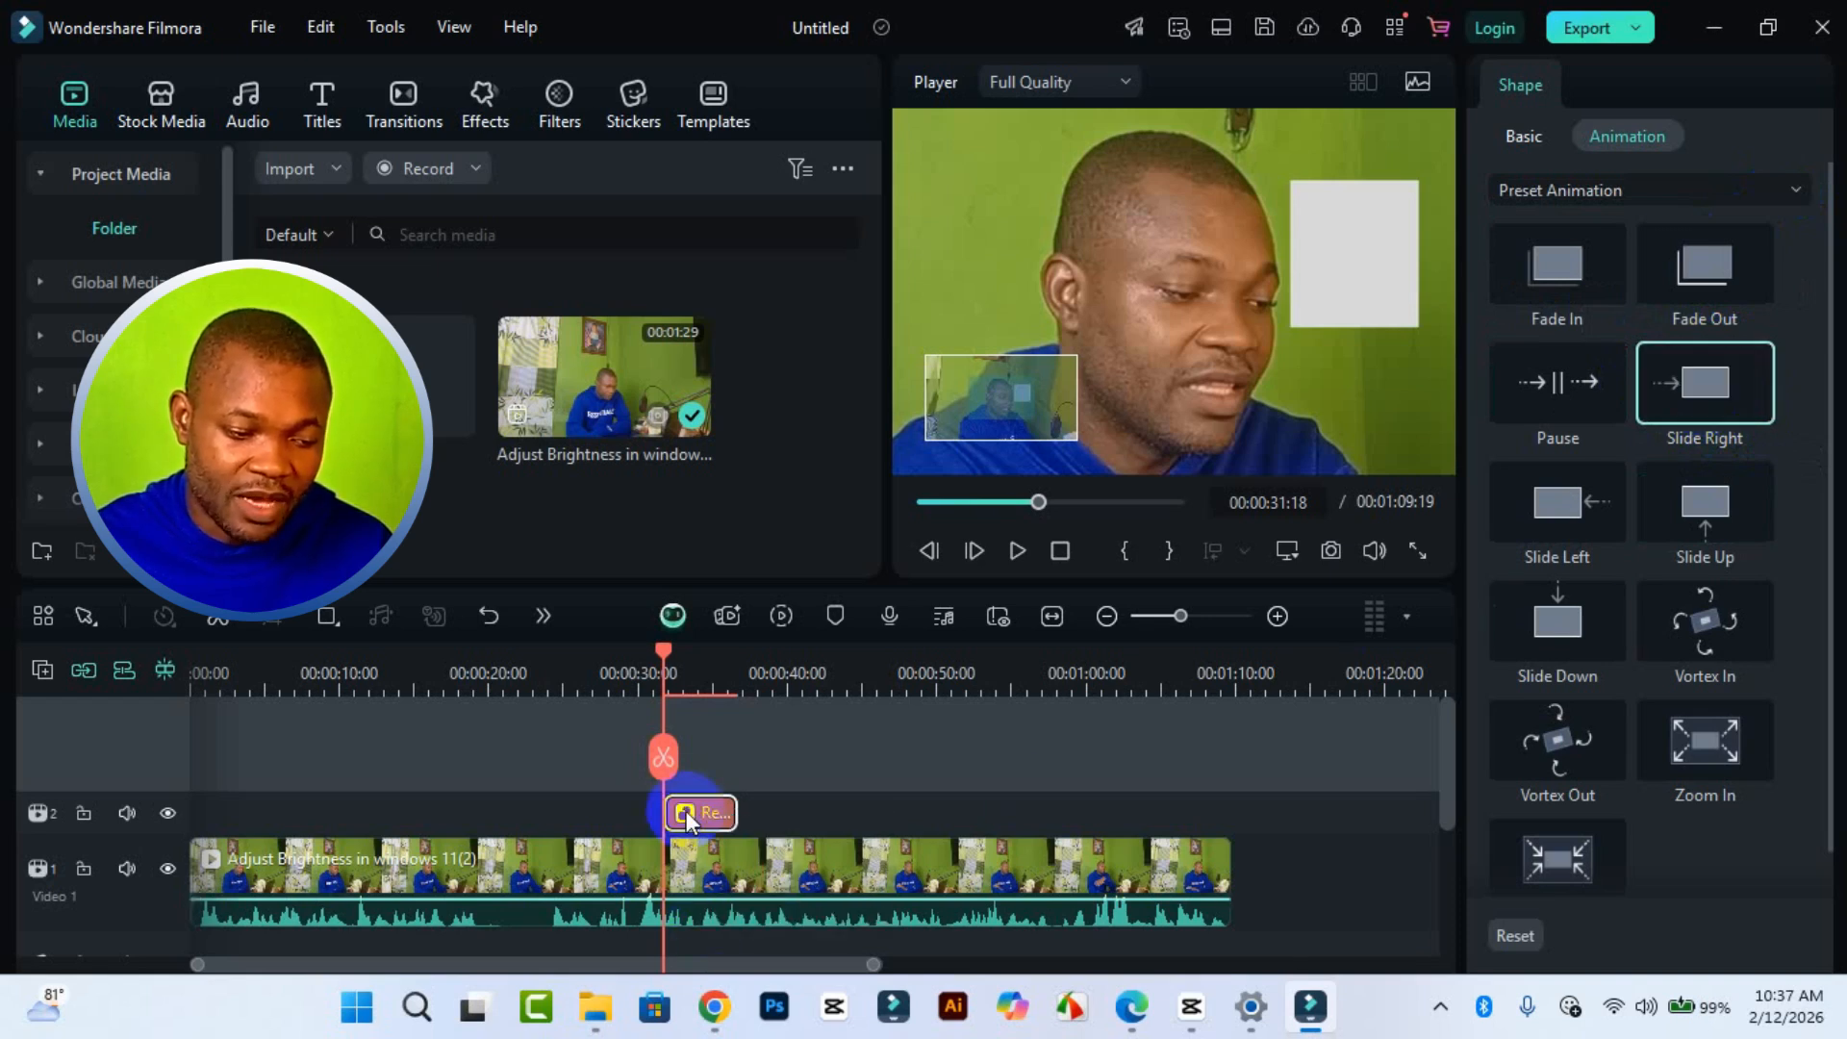
pyautogui.click(689, 689)
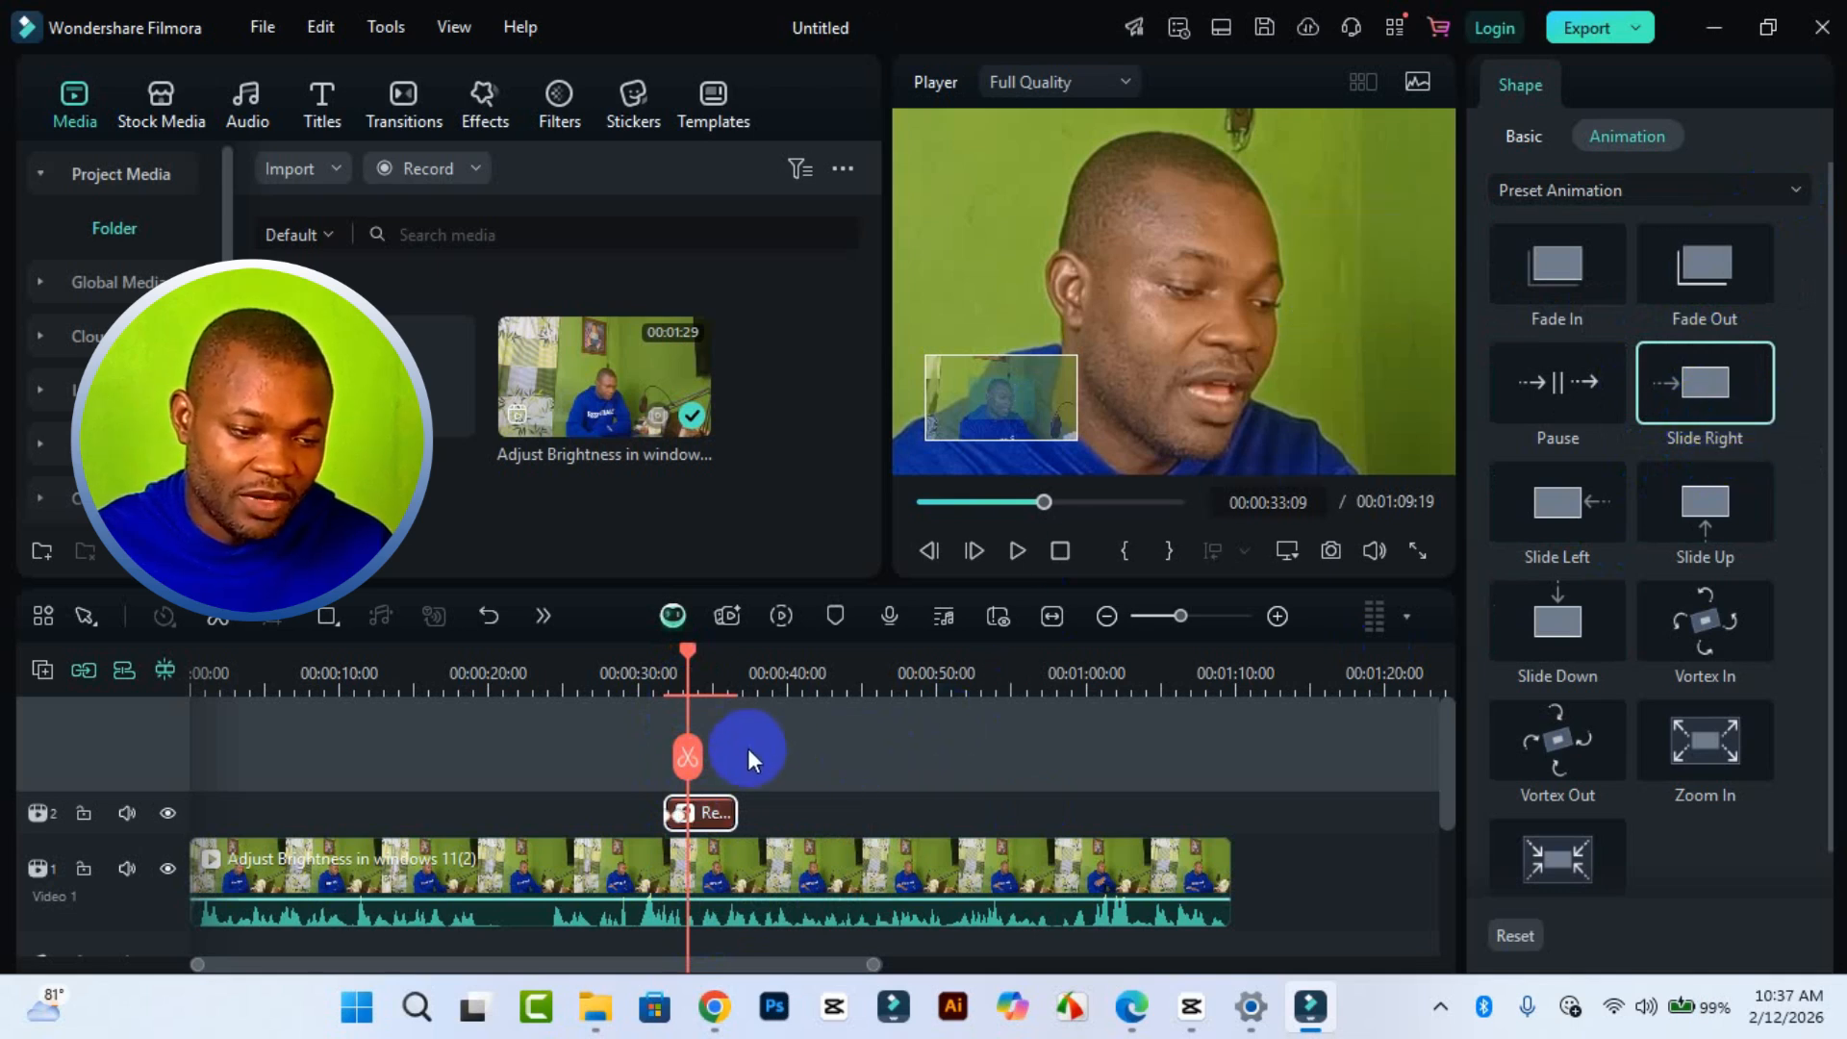
pyautogui.press('space')
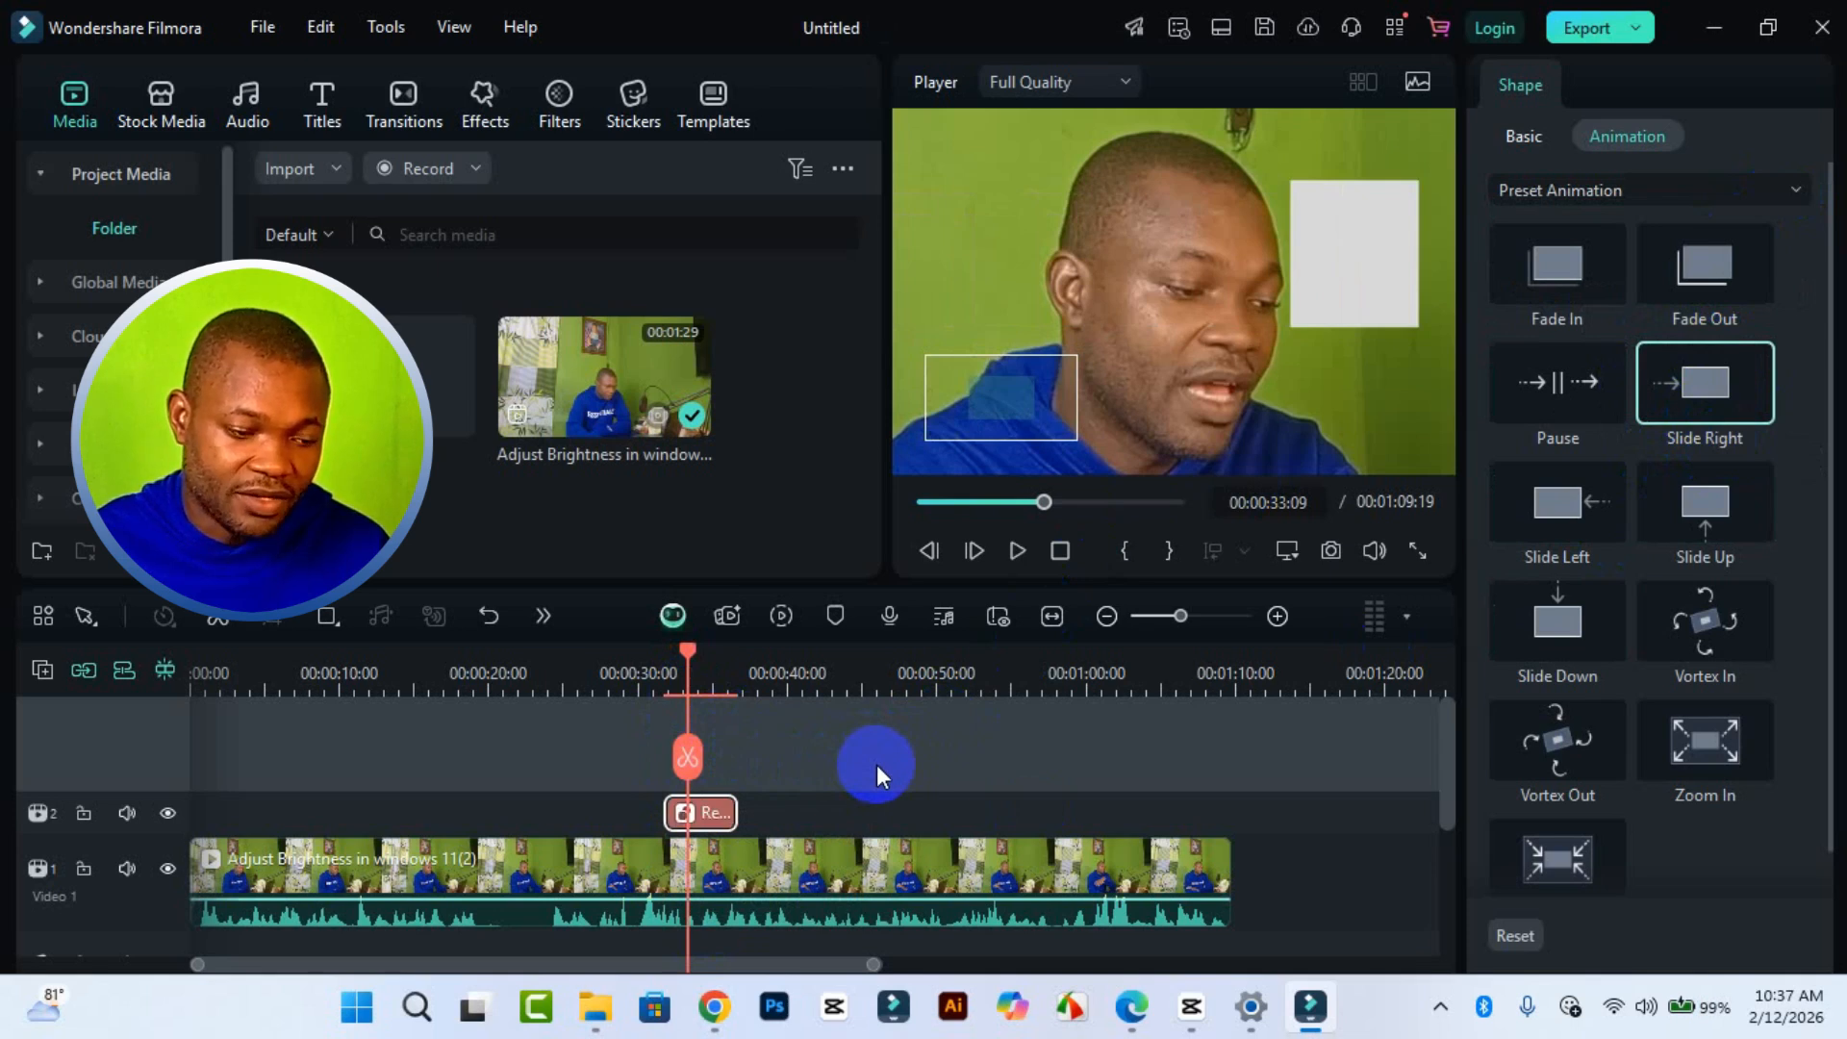
# - Apply the Slide Down preset animation to the rectangle and play it from just before the shape clip's start
pyautogui.scroll(-1, 1705, 587)
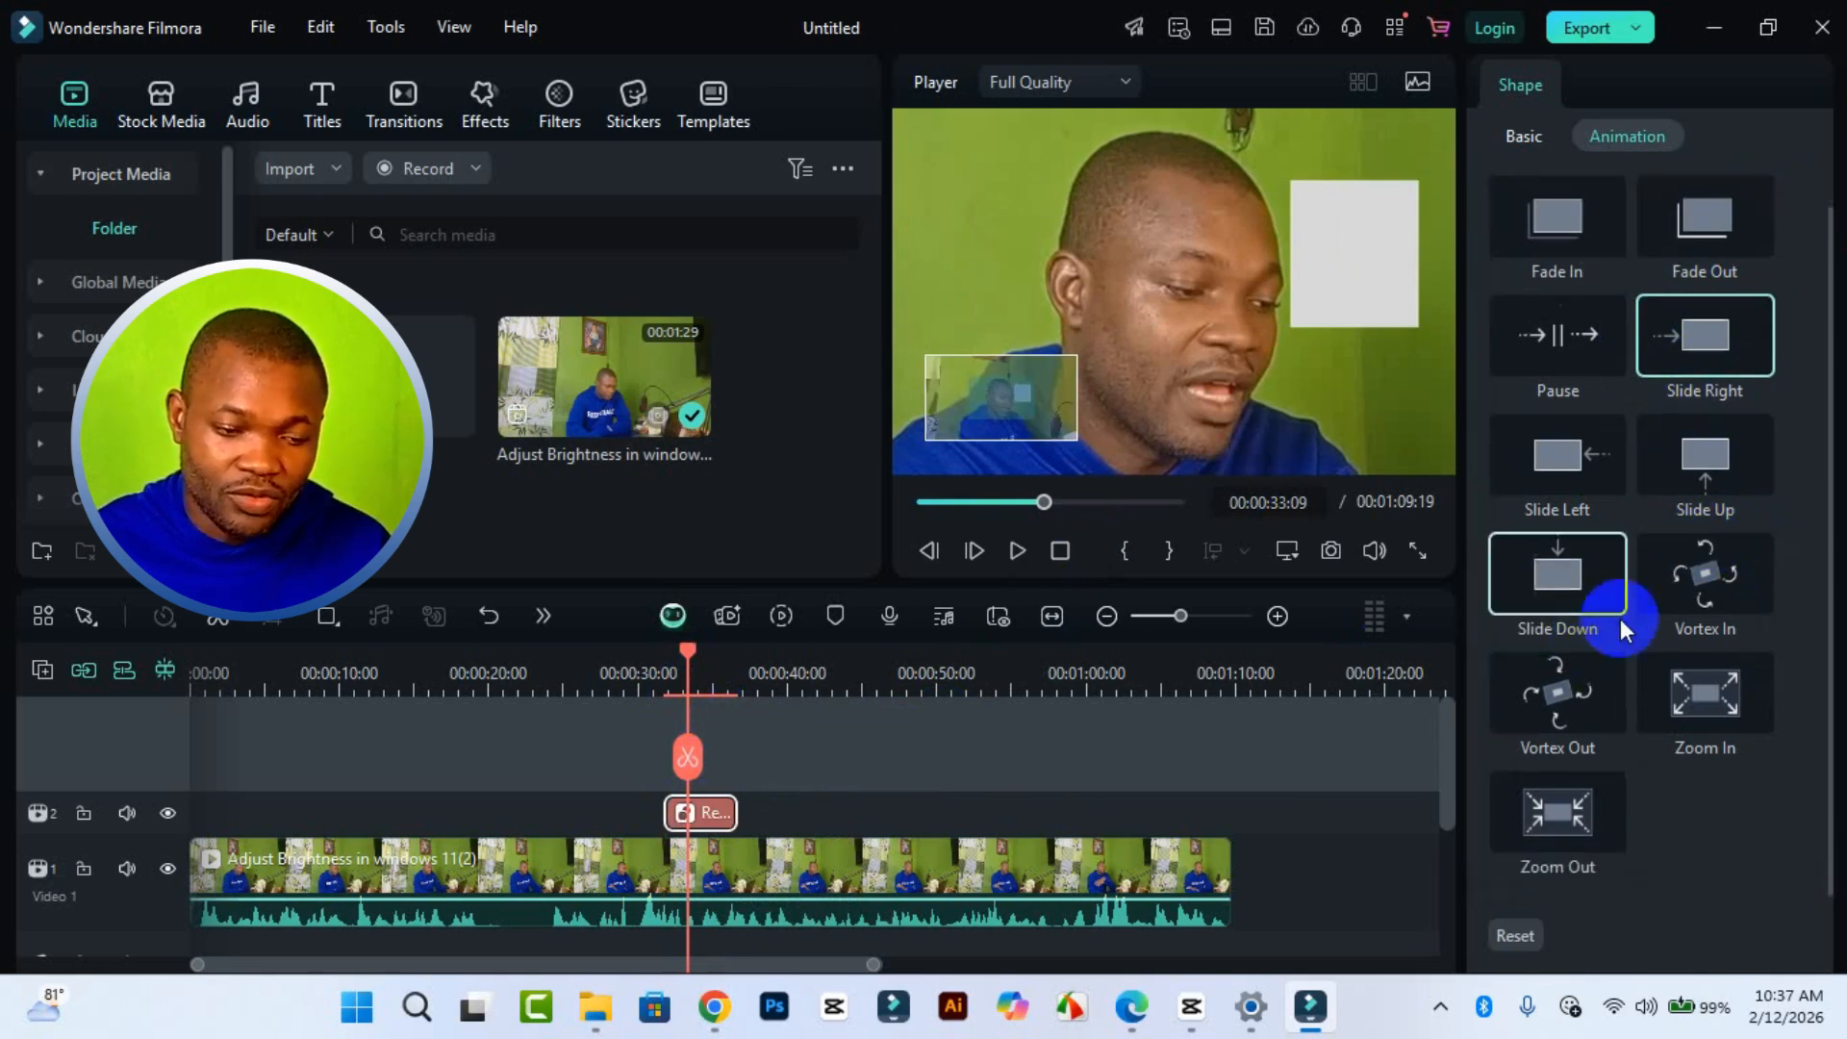
pyautogui.doubleClick(1562, 587)
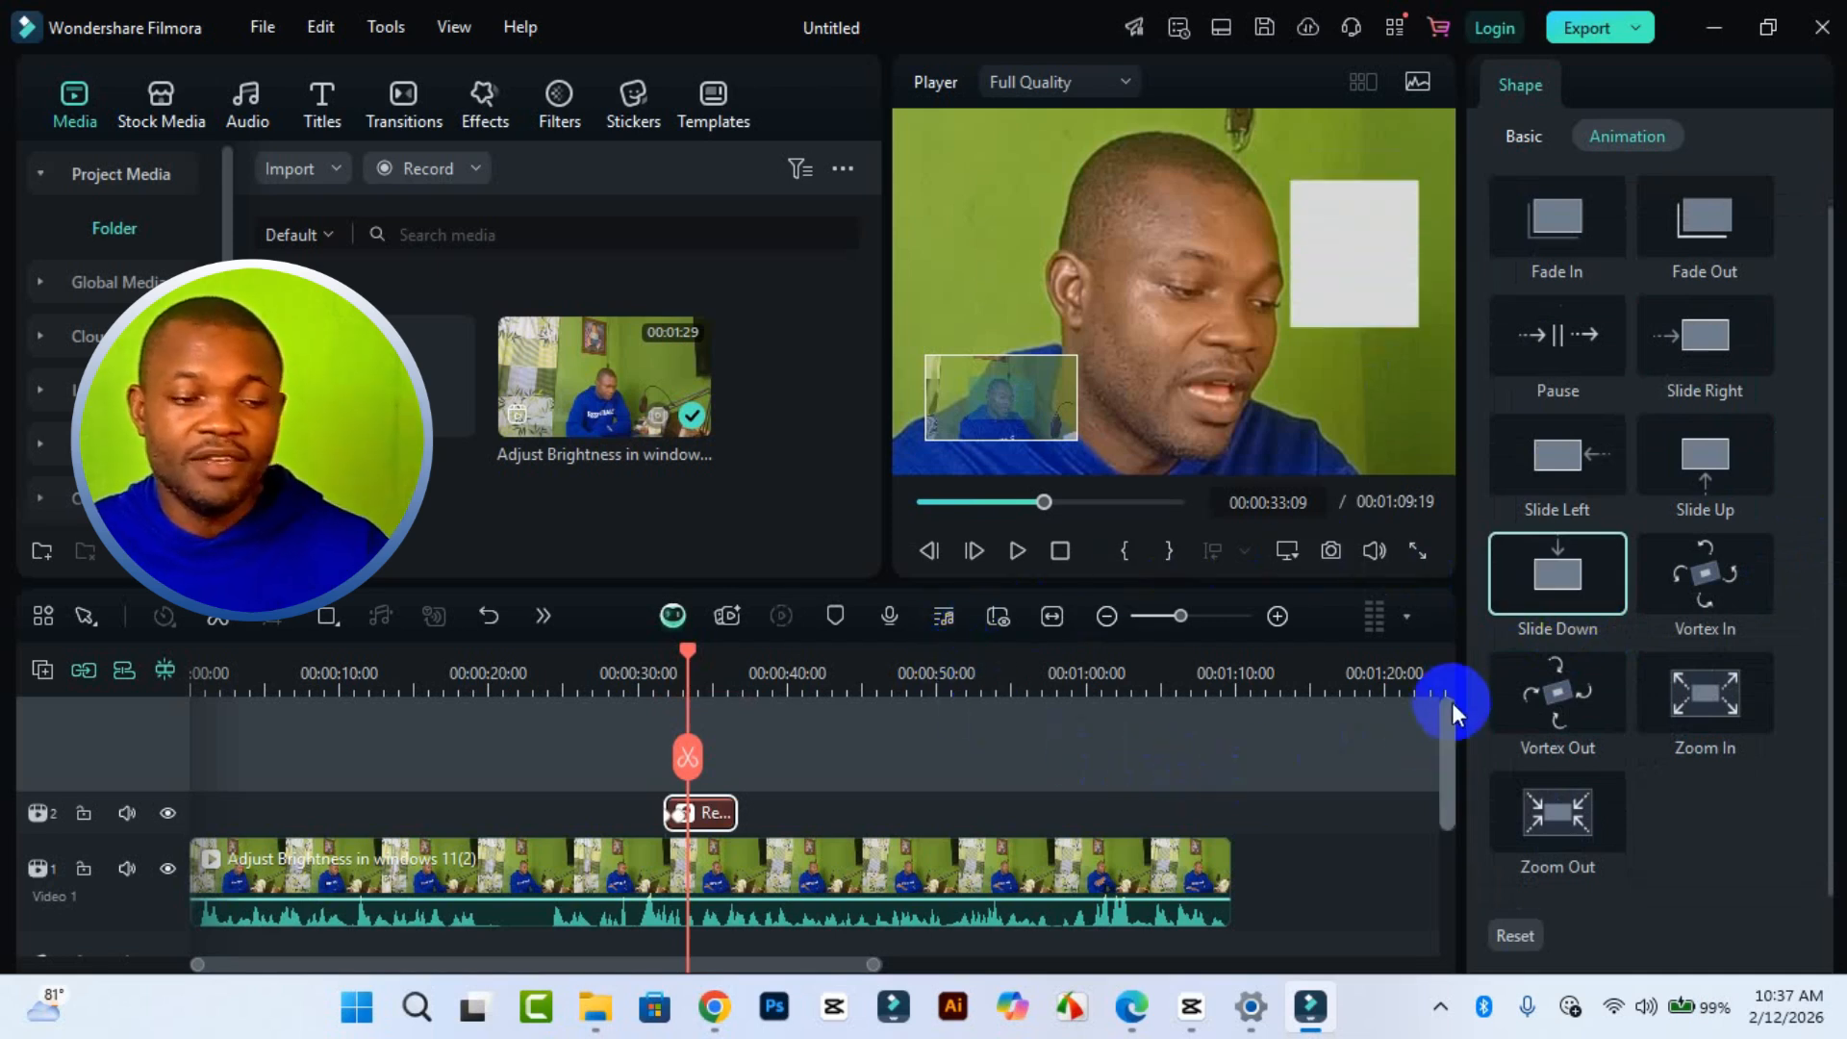
pyautogui.click(657, 692)
pyautogui.press('space')
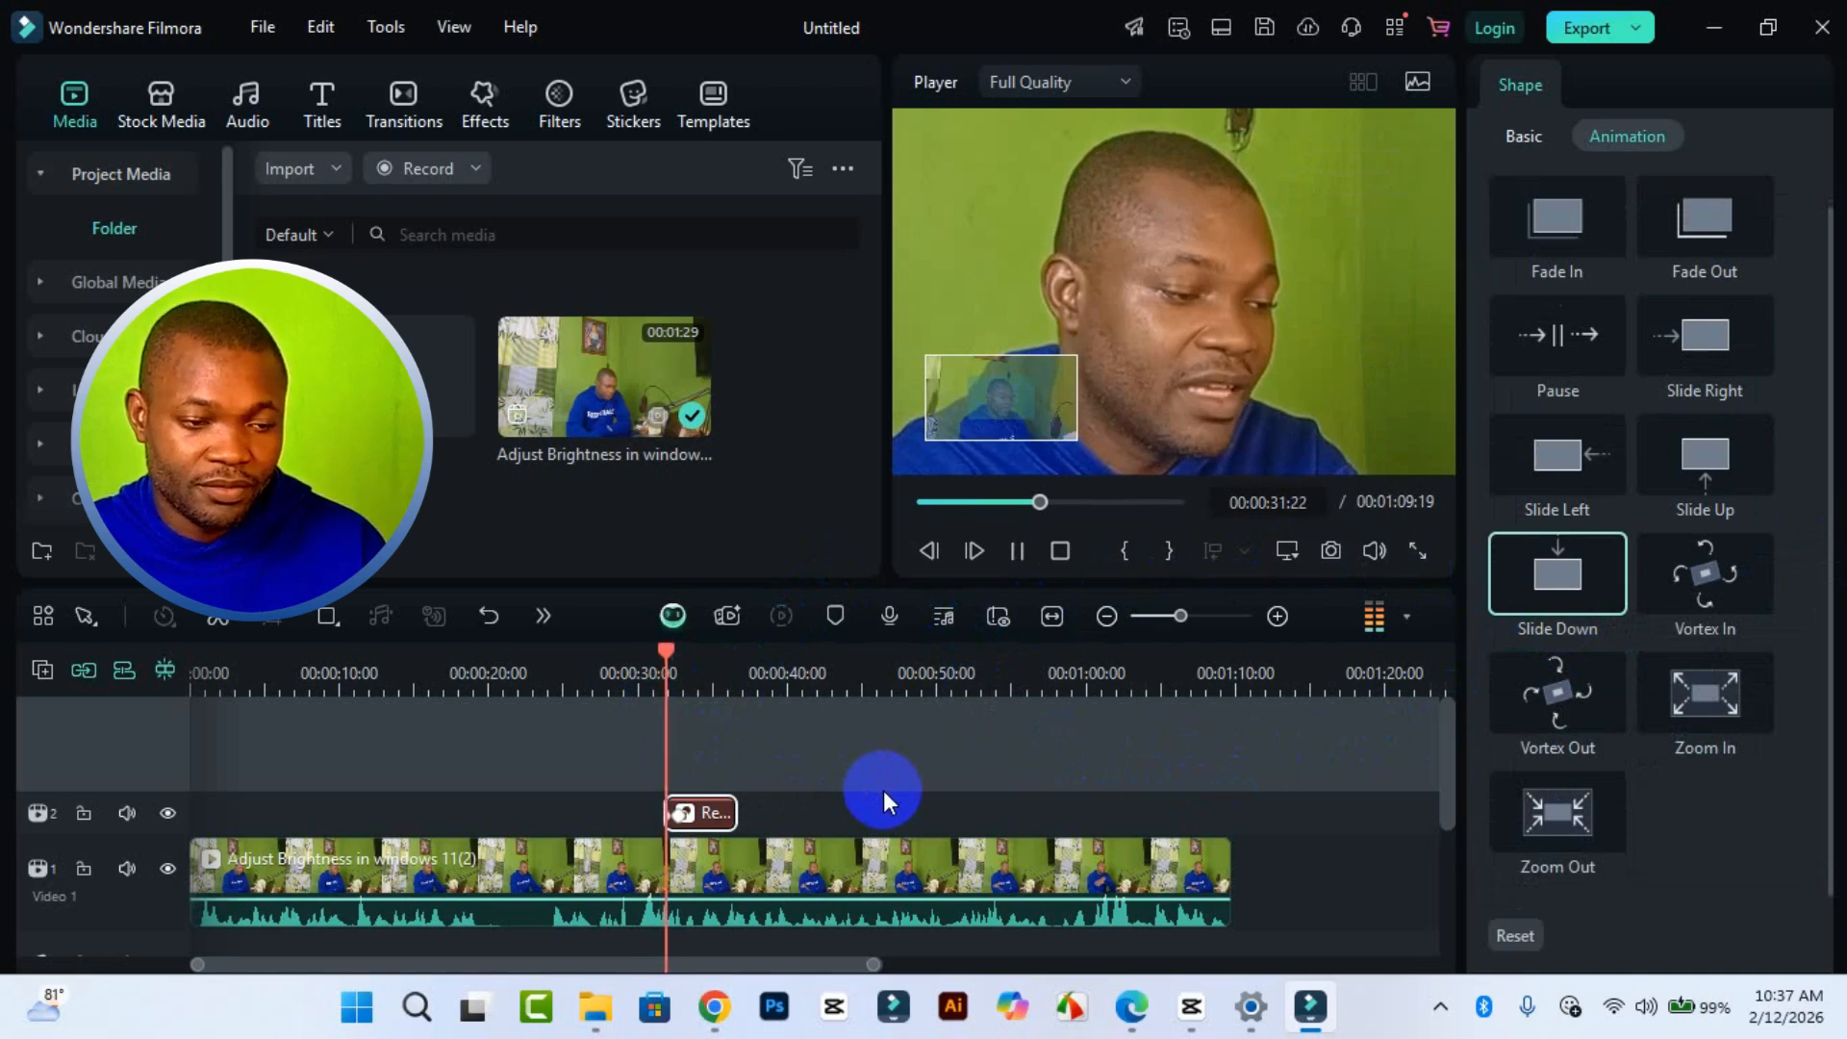
pyautogui.press('space')
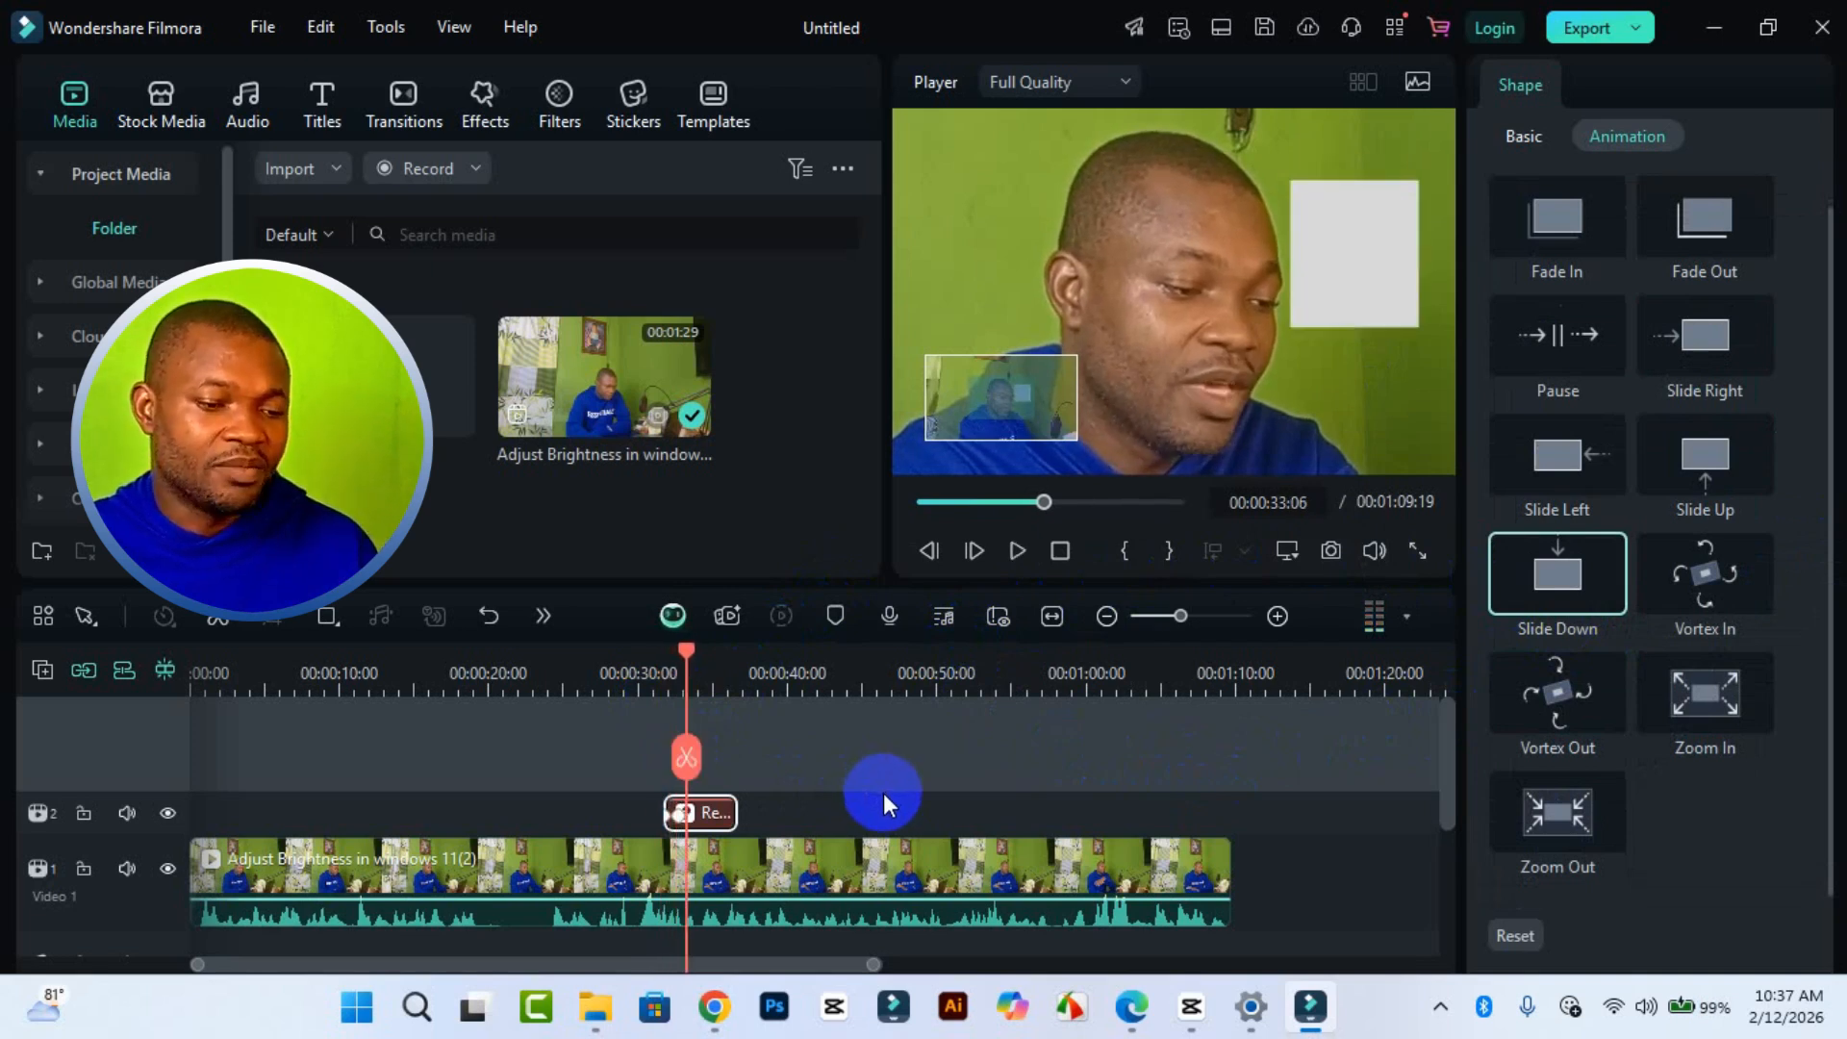